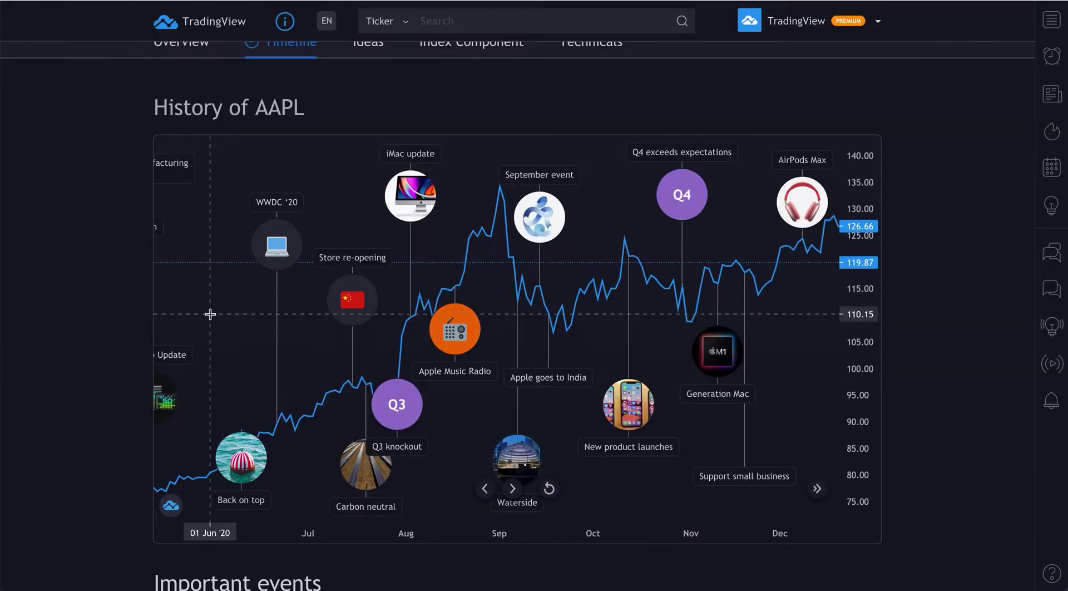
Step: Open the full story of the early-2020 "Holiday season results" event from the AAPL timeline and read through the older entries
left_click_drag(212, 313, 604, 328)
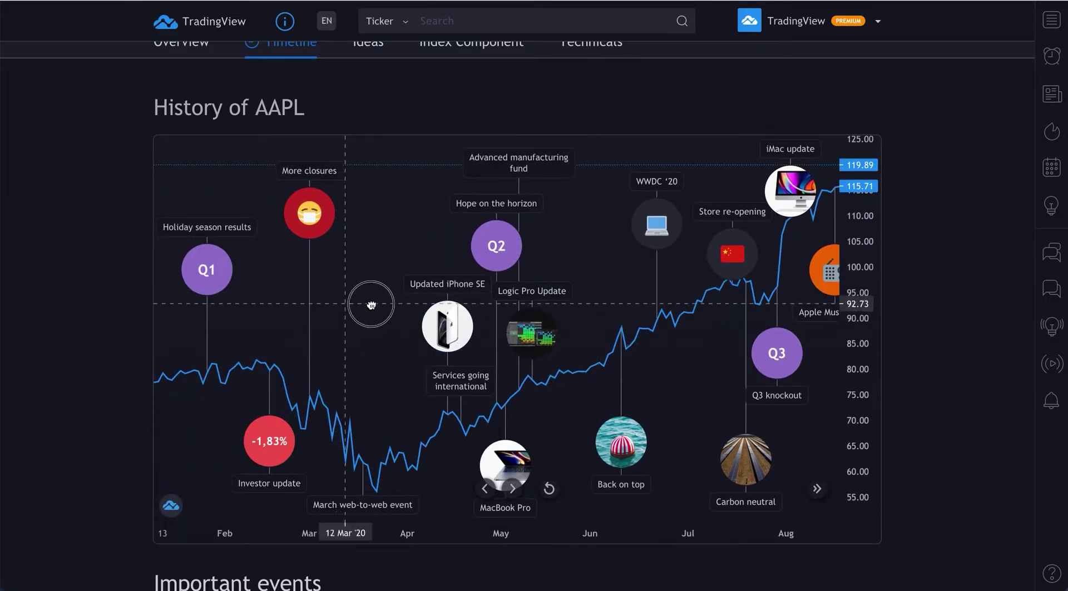
left_click_drag(371, 305, 570, 312)
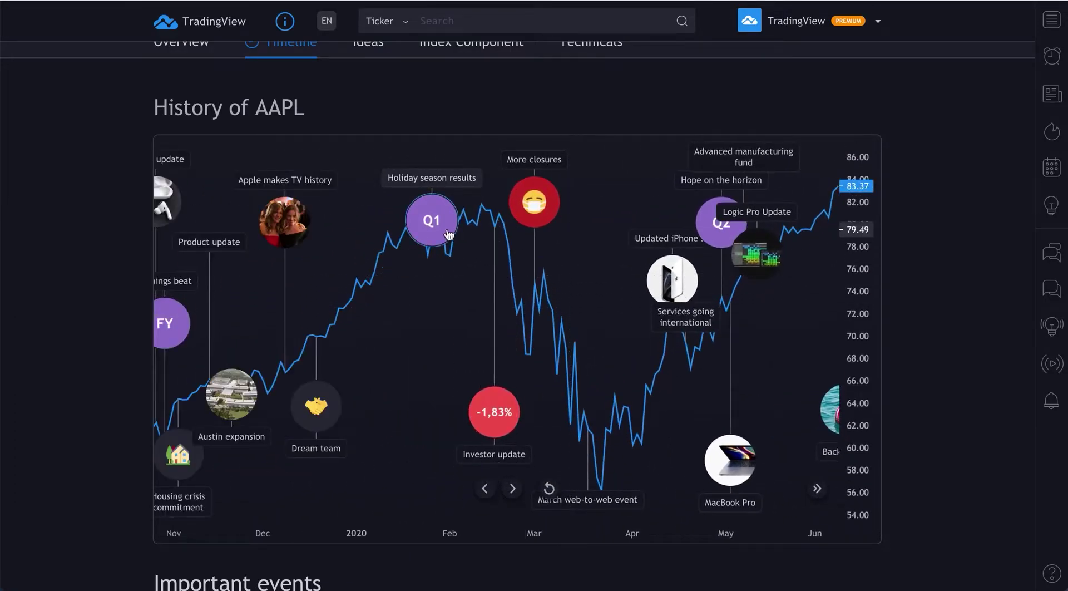
left_click(447, 236)
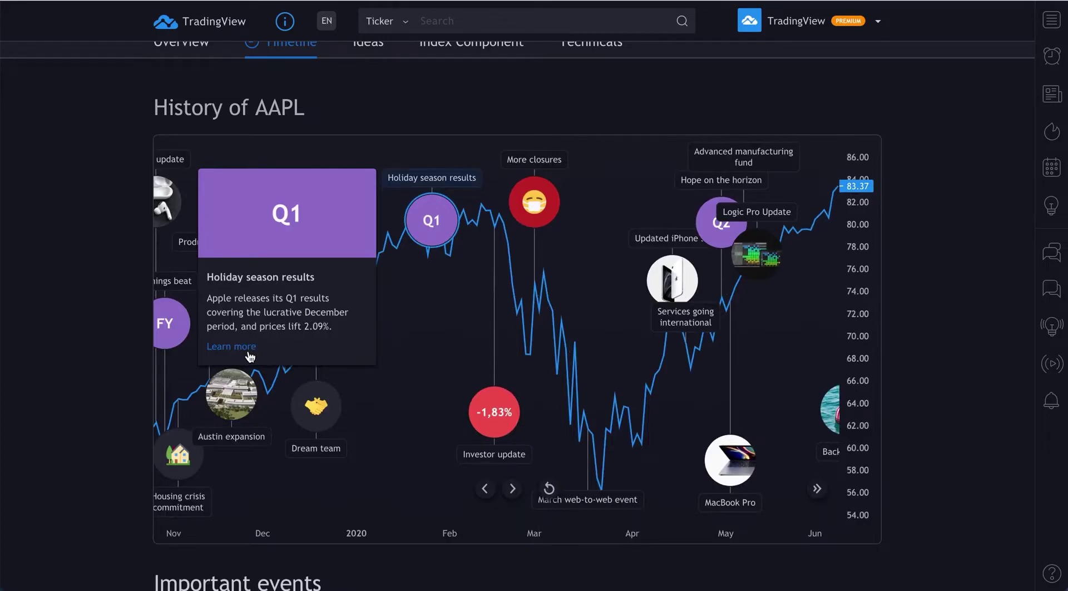
left_click(231, 346)
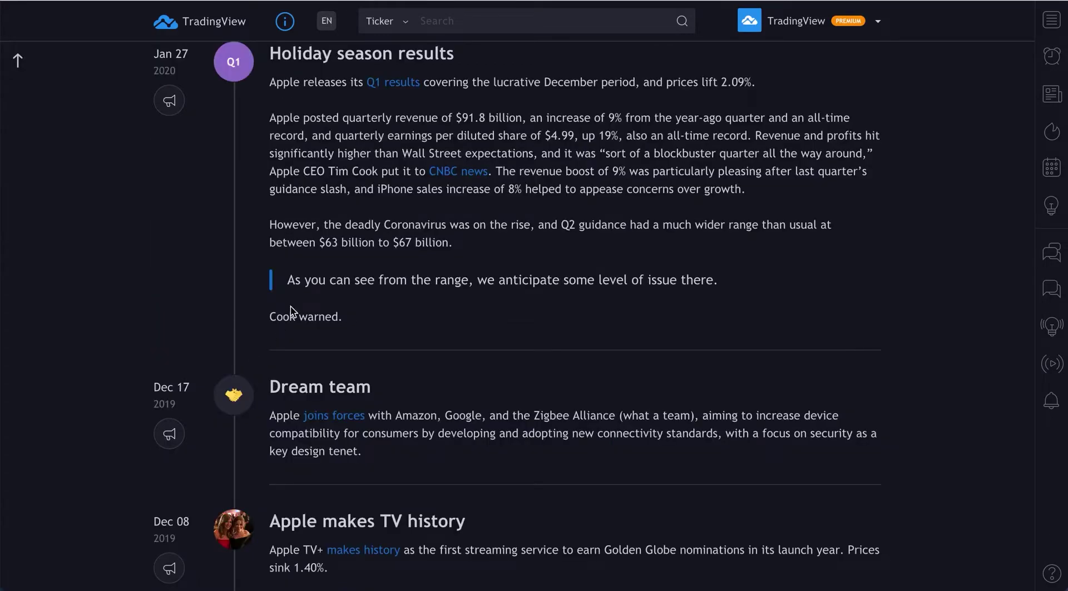
scroll(290, 309, "down", 1)
scroll(291, 308, "down", 15)
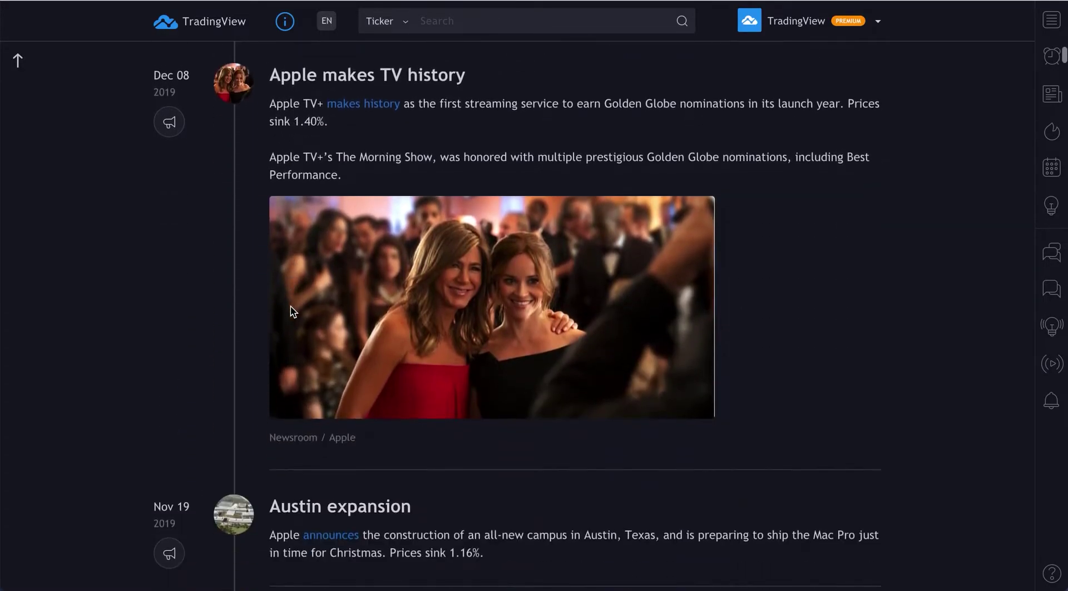
scroll(292, 309, "down", 11)
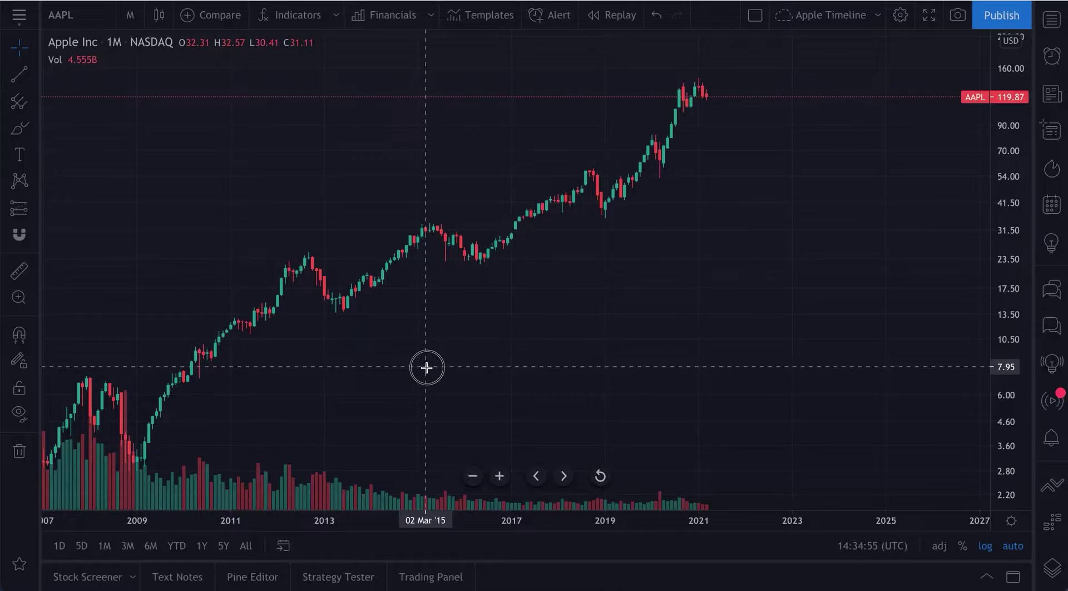
Step: Circle the earliest candles around 1981 on the monthly AAPL chart with the brush and return to the cursor
left_click_drag(426, 367, 490, 406)
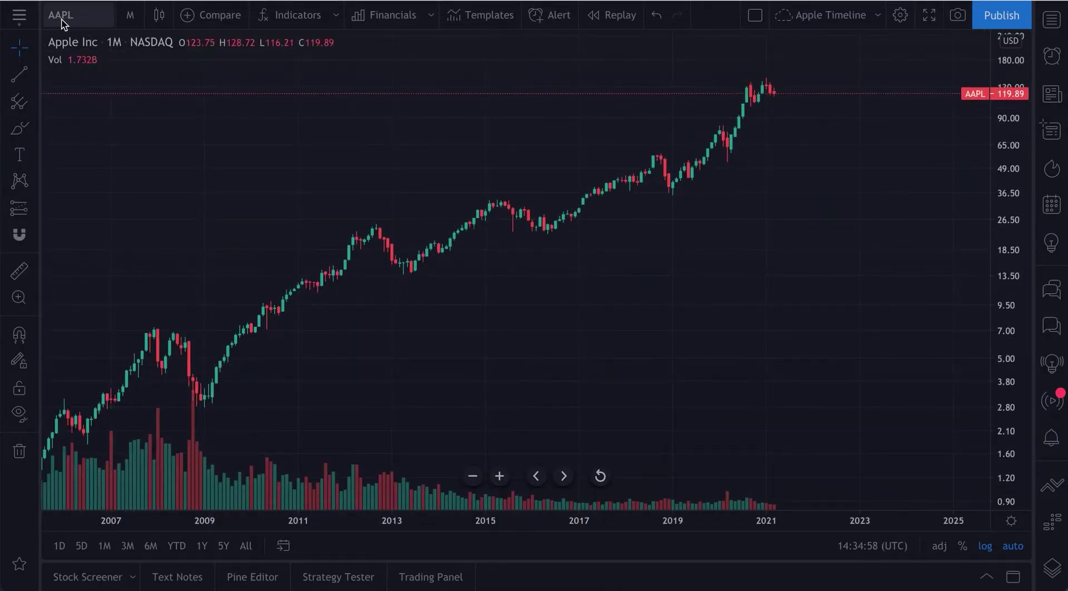
left_click_drag(322, 350, 623, 354)
left_click_drag(542, 355, 712, 361)
left_click_drag(381, 235, 496, 240)
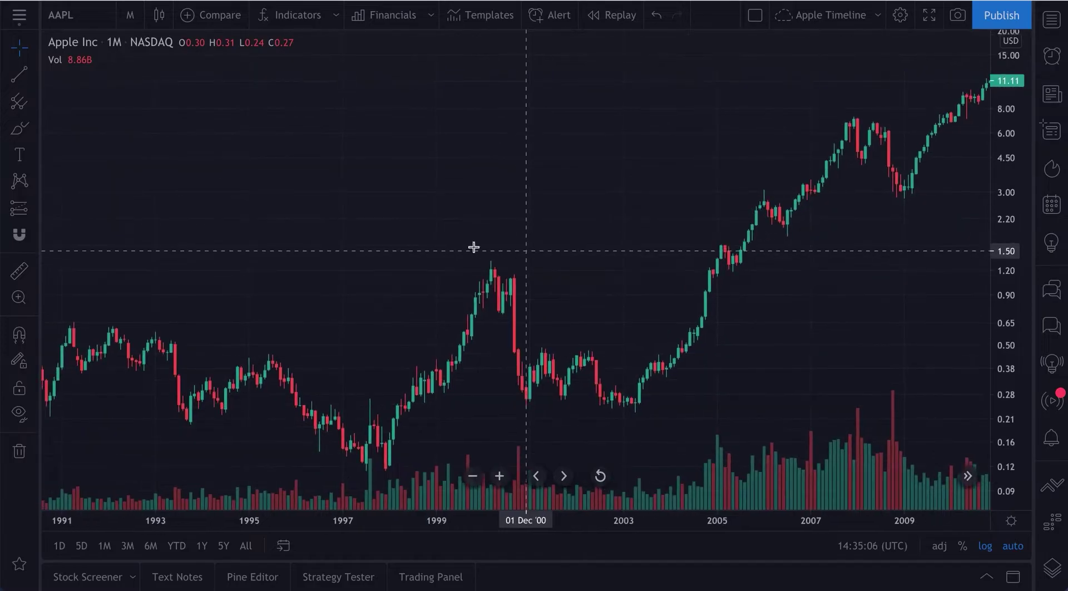
left_click_drag(239, 250, 544, 281)
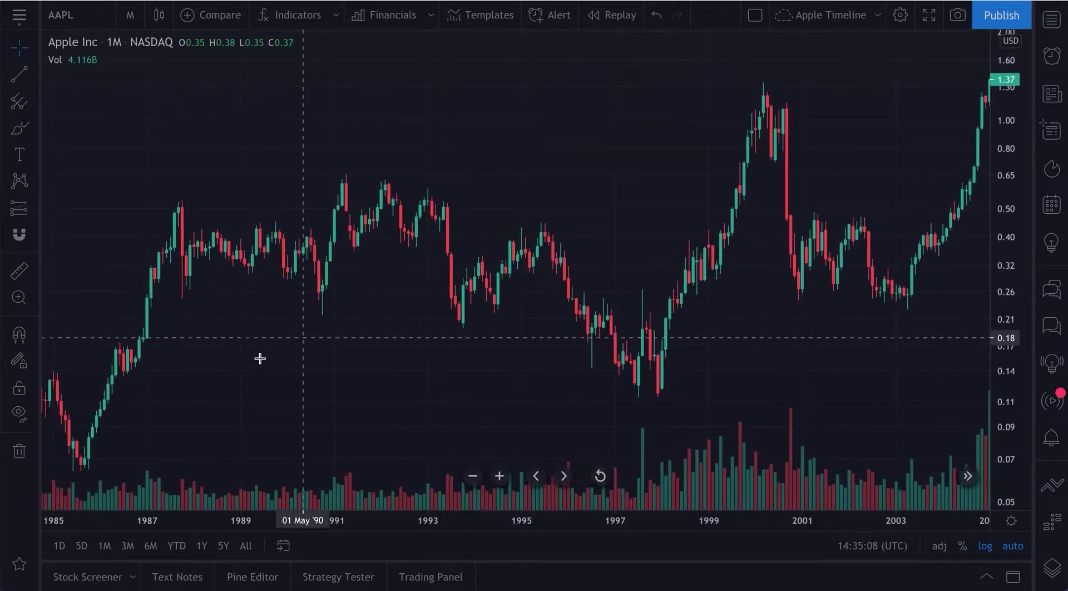
left_click_drag(222, 364, 625, 396)
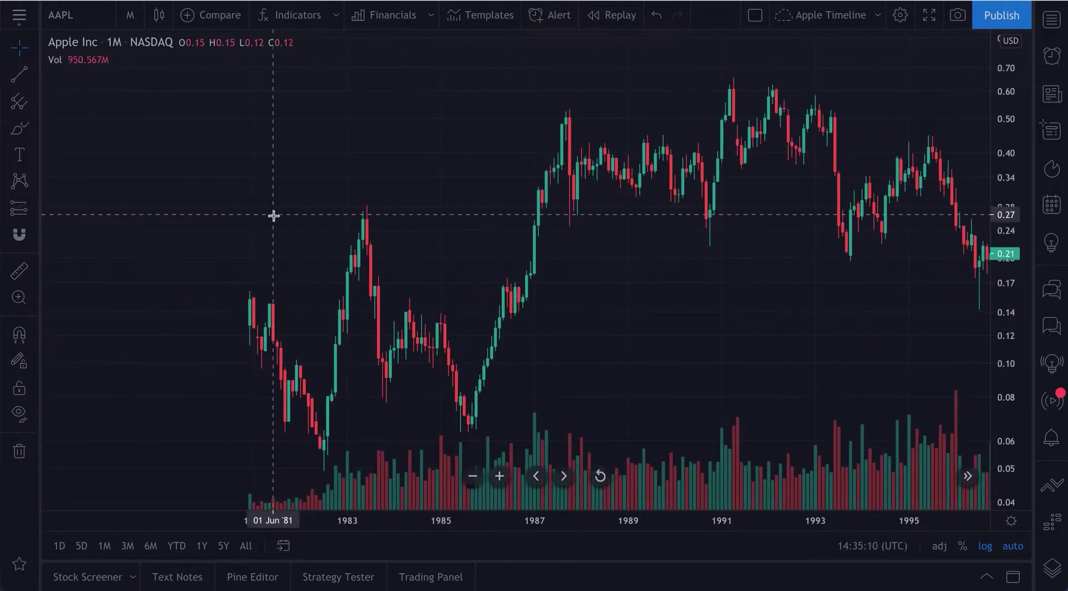
left_click(20, 134)
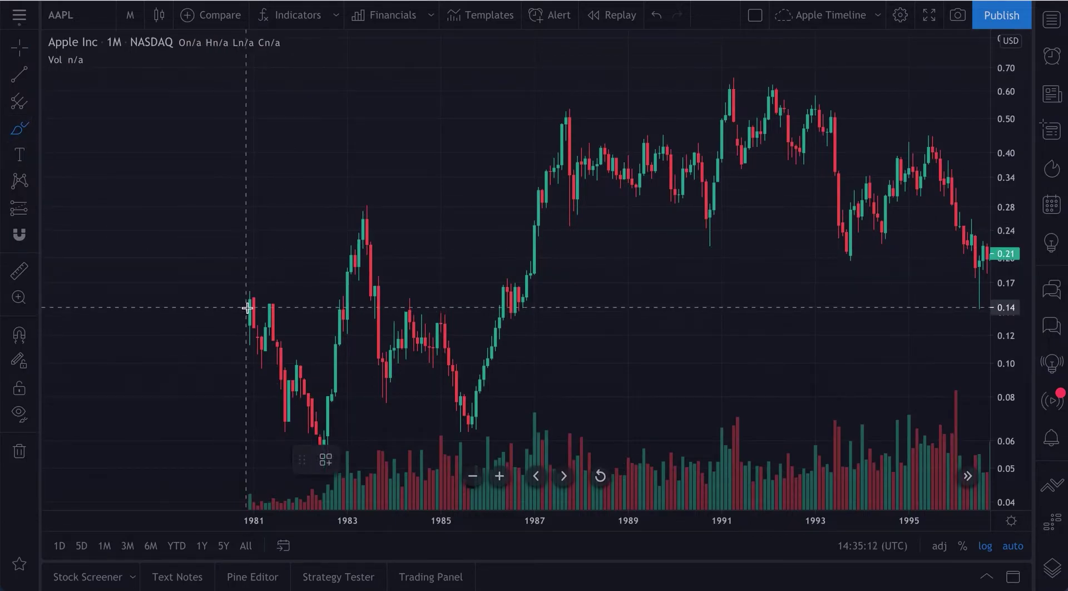
mouse_move(232, 288)
left_mouse_down()
mouse_move(256, 338)
mouse_move(259, 289)
left_mouse_up()
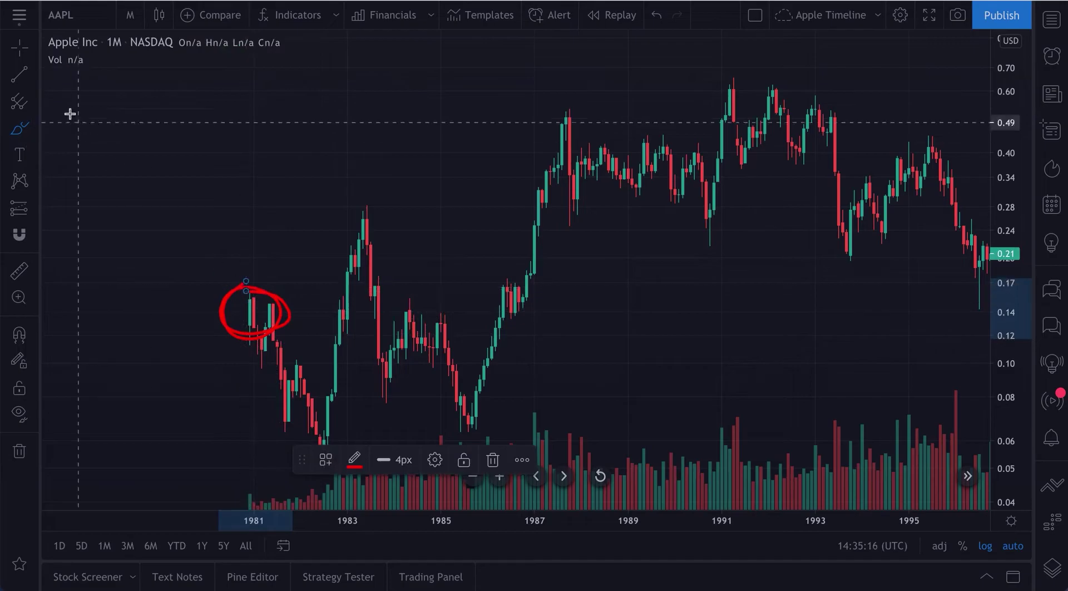
left_click(24, 48)
left_click(389, 232)
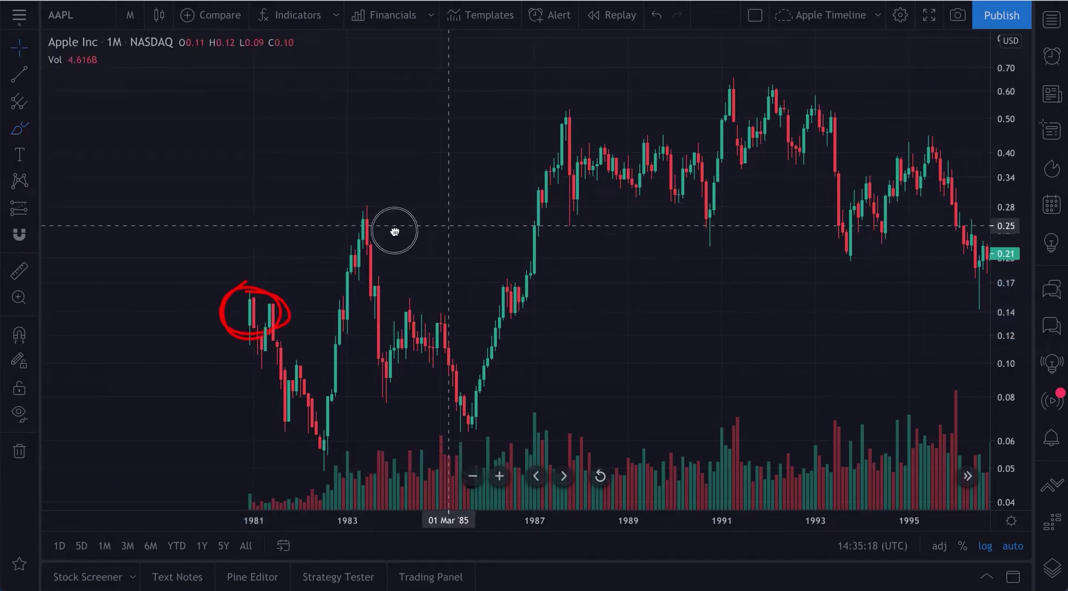
Step: Examine the AAPL price history on the monthly chart from the 1980s forward to recent years
scroll(519, 357, "down", 3)
left_click_drag(682, 322, 341, 332)
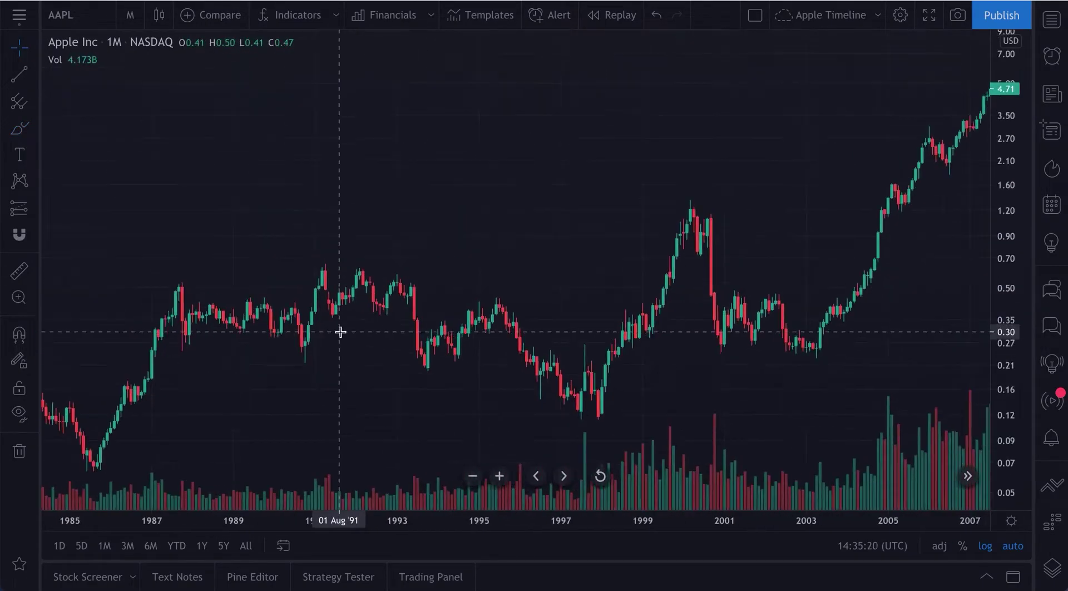
left_click_drag(775, 370, 490, 386)
left_click_drag(744, 347, 428, 325)
left_click_drag(645, 325, 429, 345)
left_click_drag(599, 321, 496, 322)
scroll(496, 323, "up", 5)
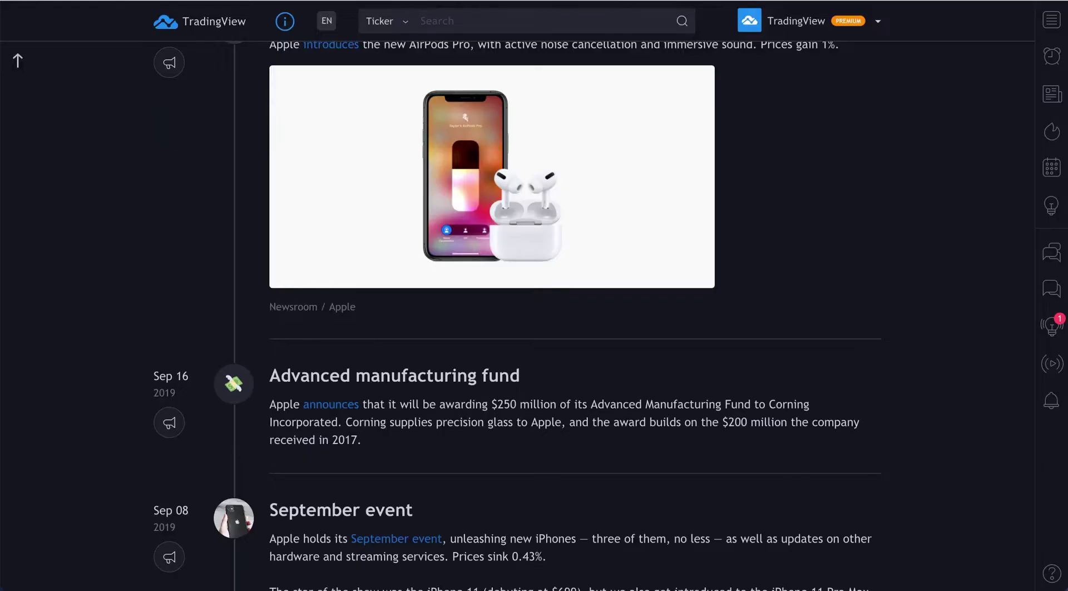
Step: Search for TSLA, open the NASDAQ-listed Tesla stock and show its Timeline
scroll(918, 236, "up", 20)
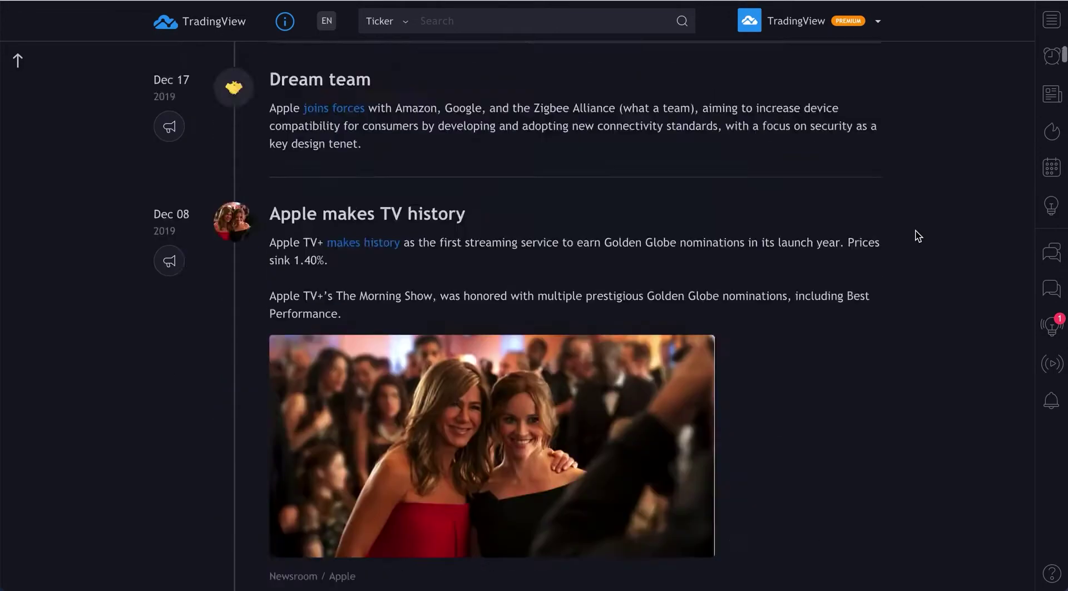
scroll(581, 87, "up", 20)
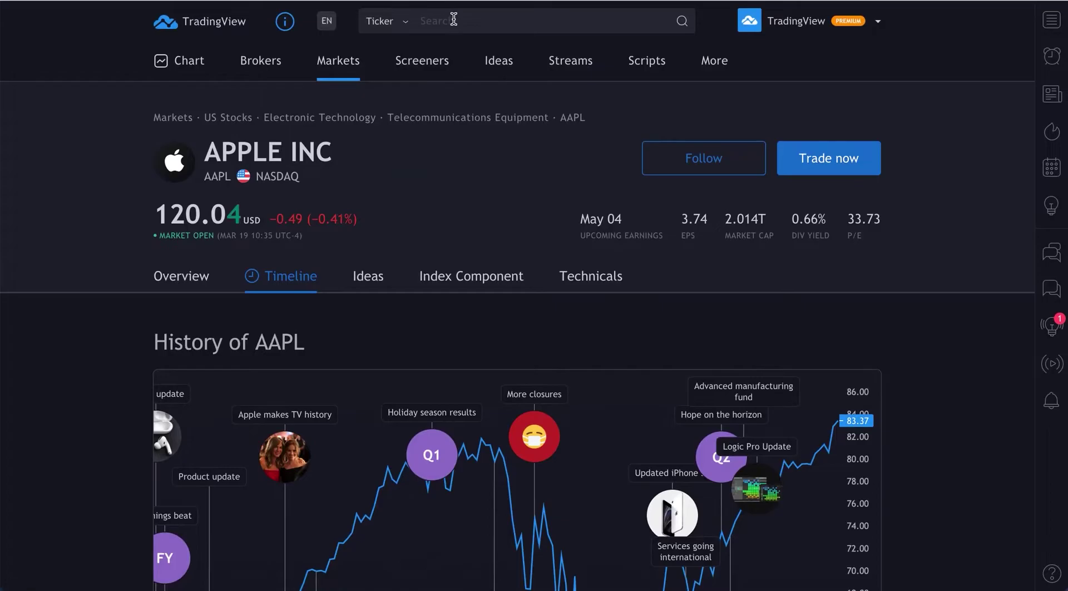
type("TSLA")
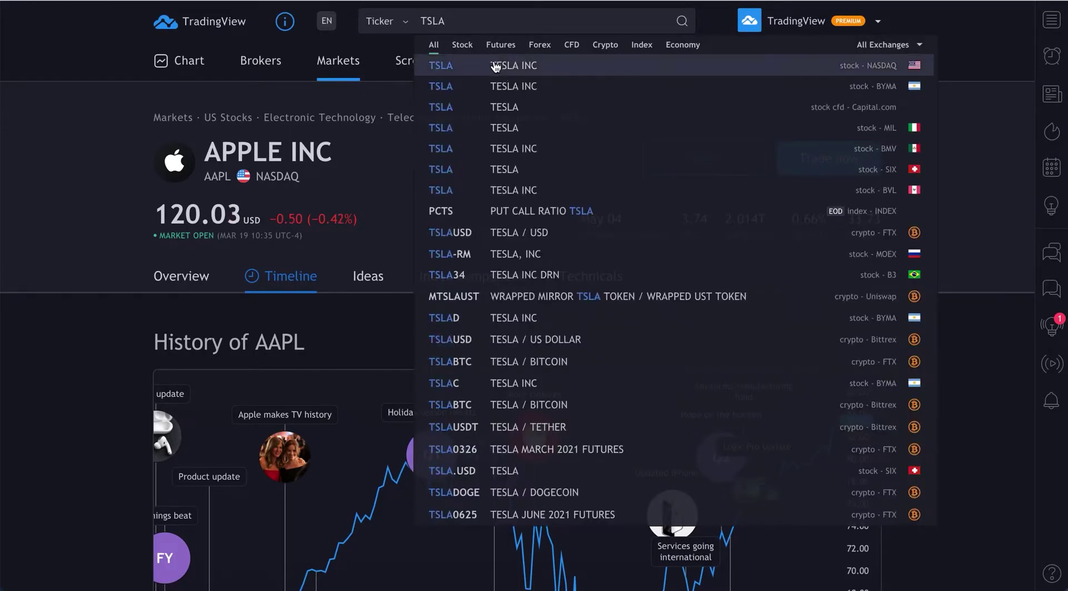
left_click(495, 66)
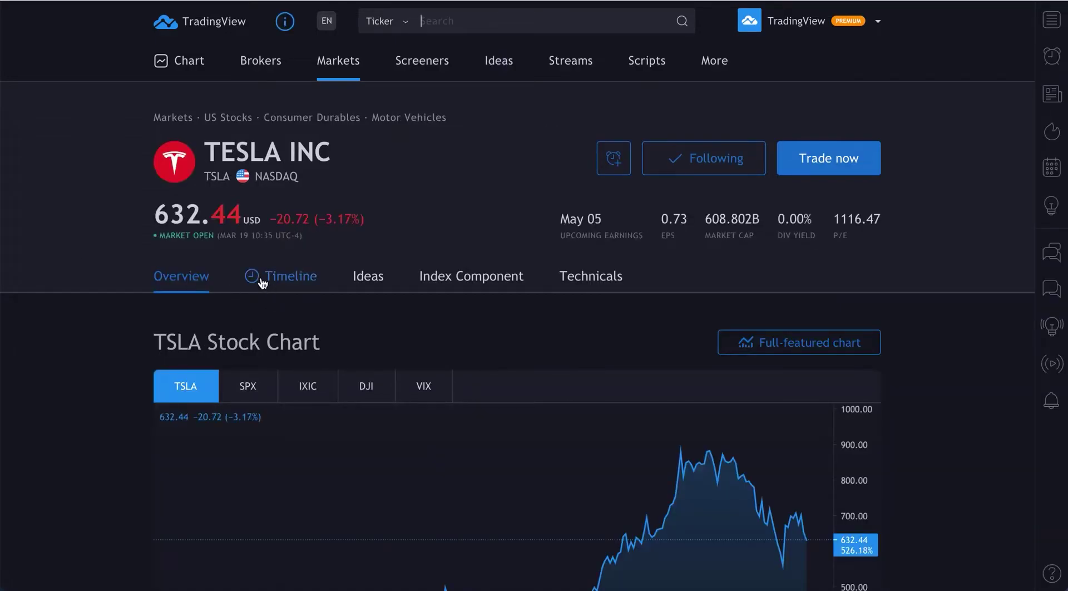
left_click(290, 281)
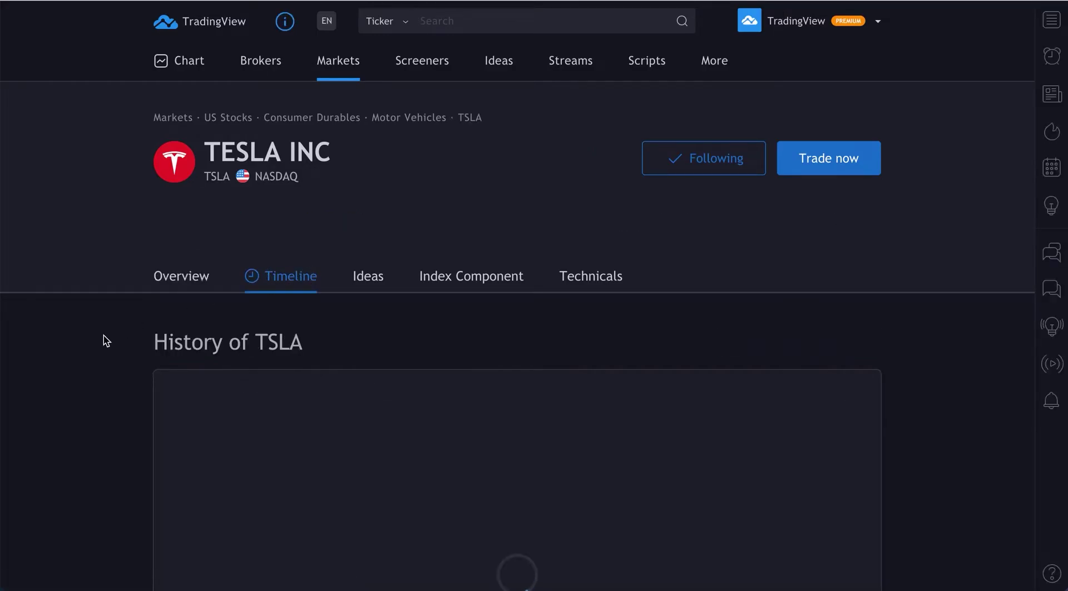
Step: Open the full story of the late-2019 "Tesla delivers first Chinese-made cars" event from the TSLA history chart
scroll(104, 334, "down", 1)
scroll(103, 334, "down", 5)
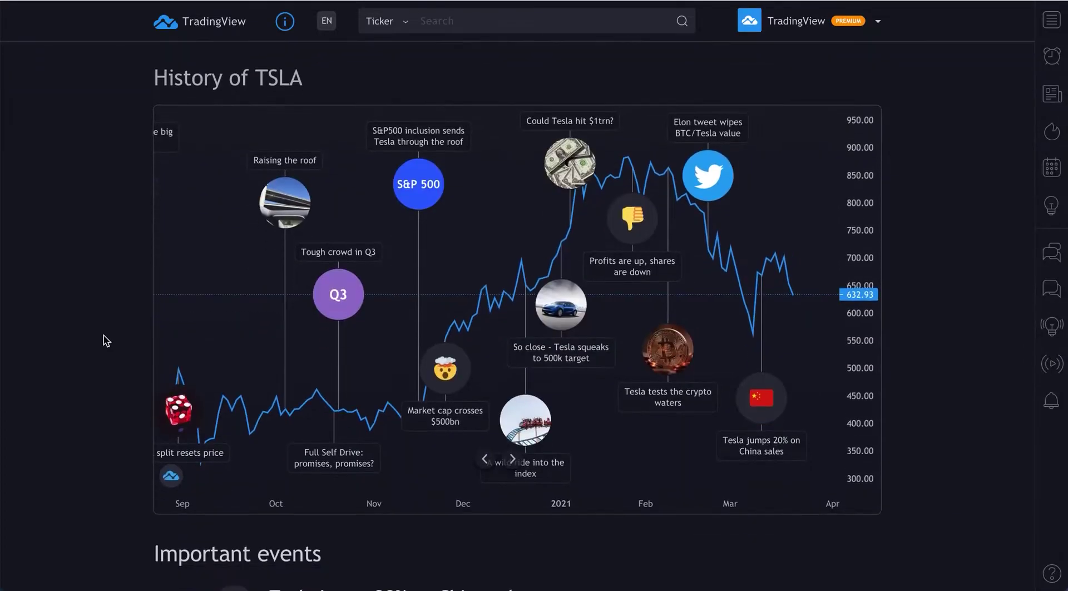
left_click_drag(207, 288, 558, 296)
left_click_drag(278, 305, 460, 312)
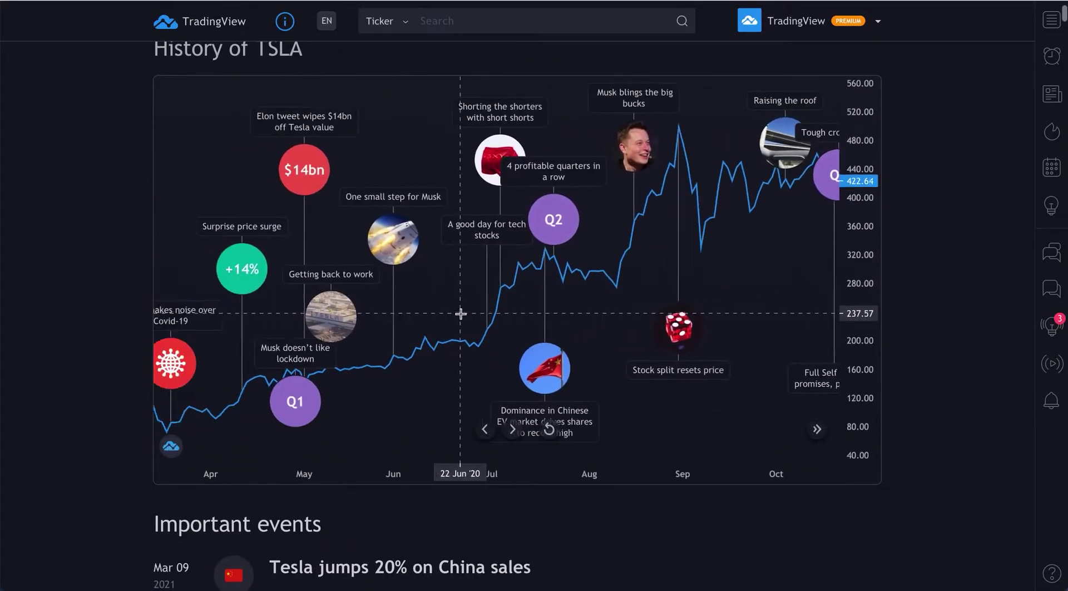
left_click_drag(222, 334, 462, 337)
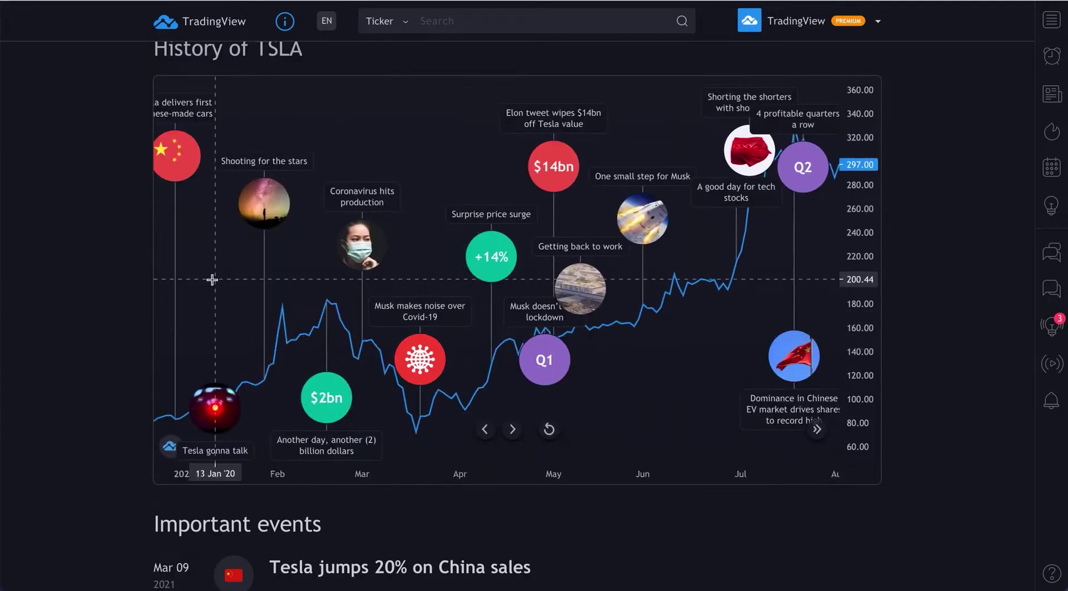
left_click_drag(289, 281, 455, 303)
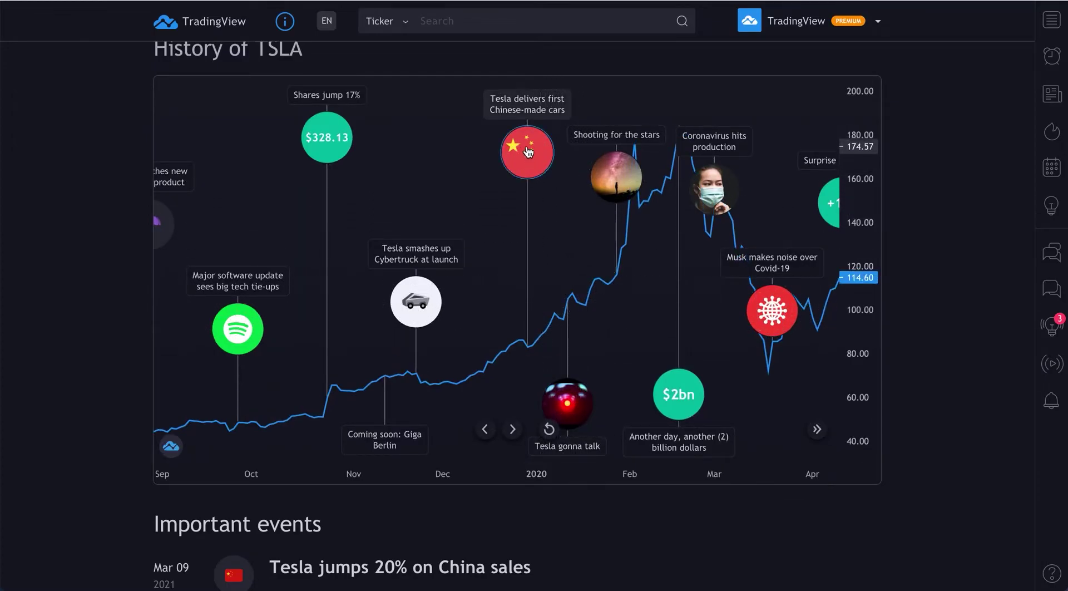
left_click(528, 151)
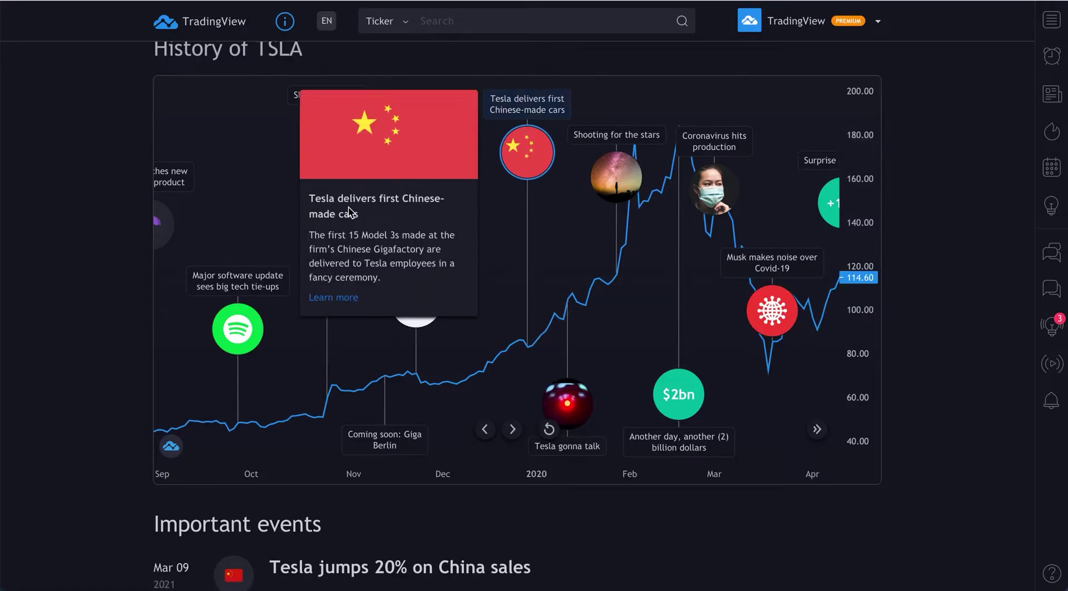
left_click(327, 302)
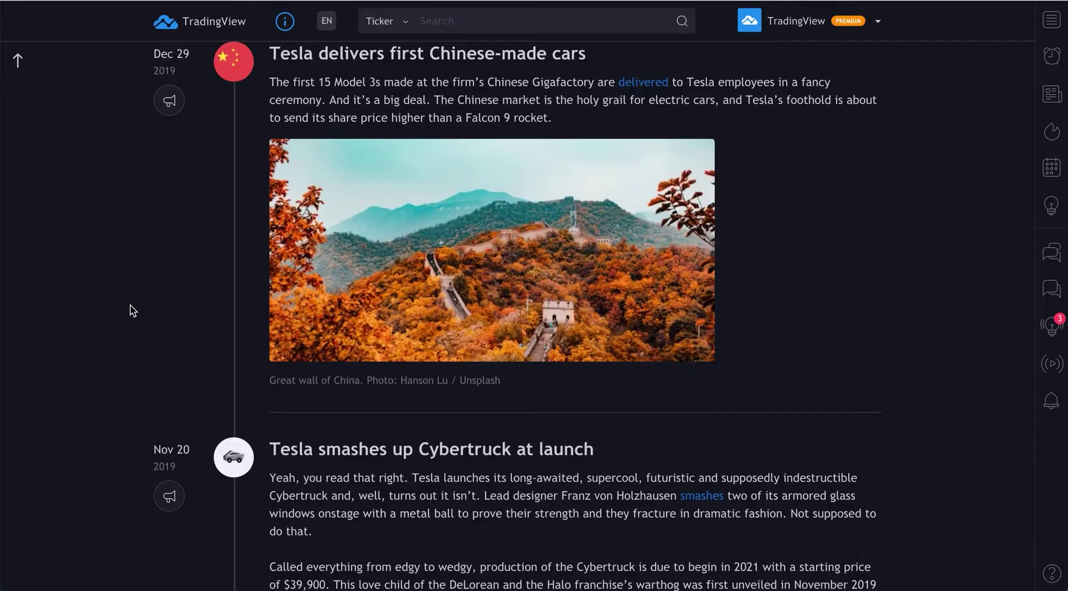
Step: Find the oldest TSLA entry, "IPO makes a surprisingly small splash", highlight its heading and story text, and clear the highlight
scroll(212, 326, "down", 15)
scroll(230, 345, "down", 20)
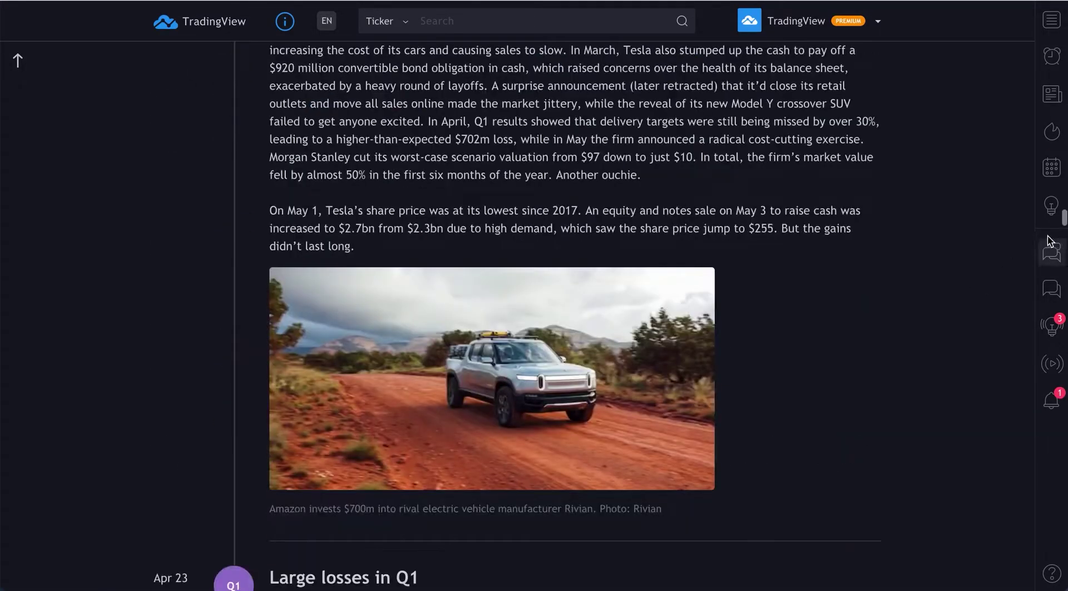
left_click_drag(1063, 236, 1063, 581)
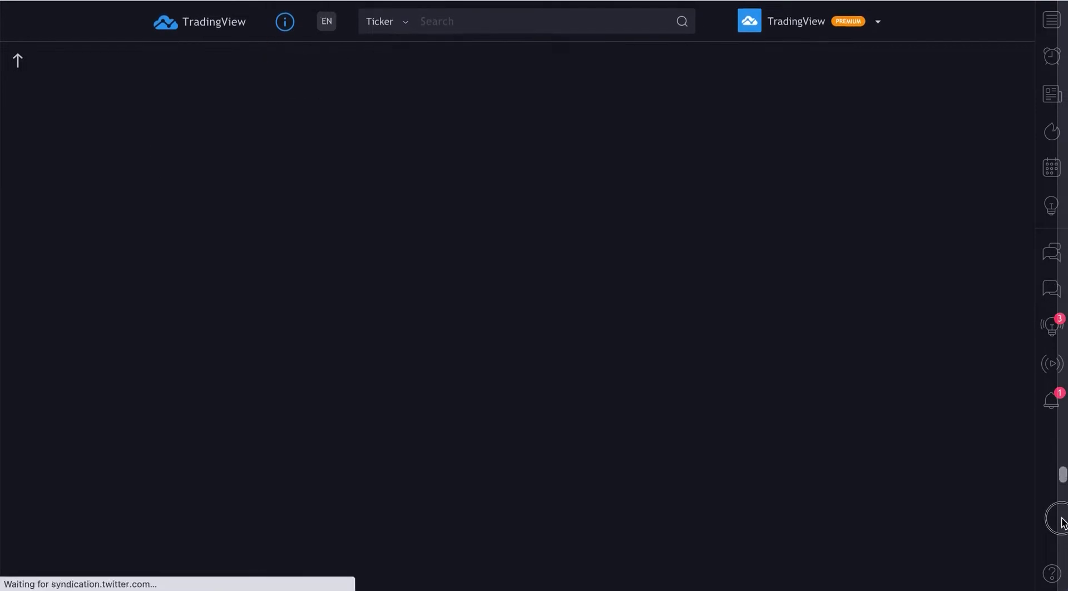
scroll(285, 263, "up", 8)
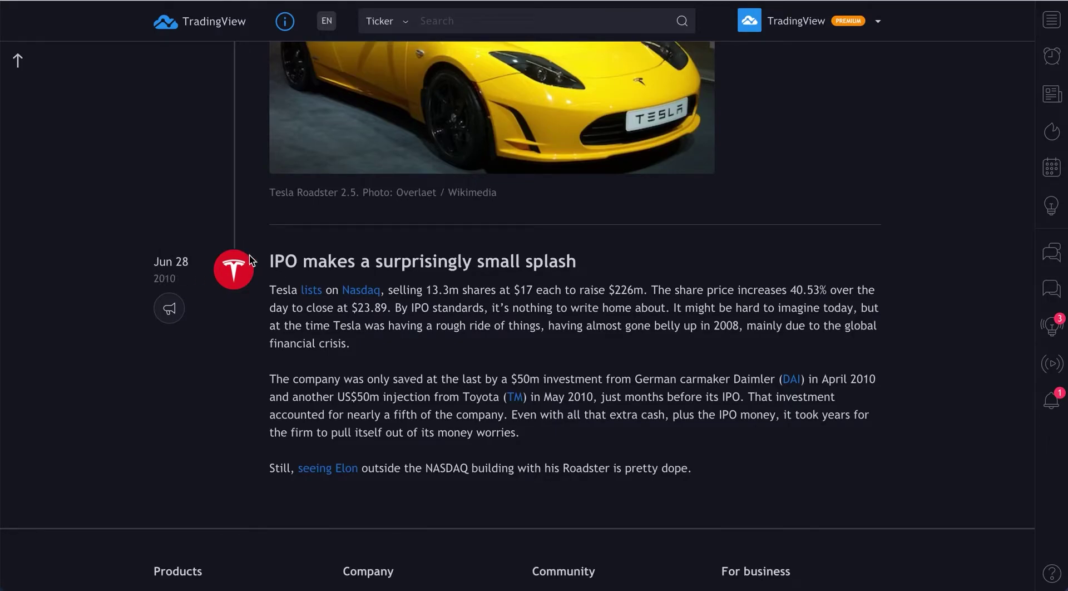
scroll(251, 259, "up", 1)
left_click_drag(271, 323, 371, 321)
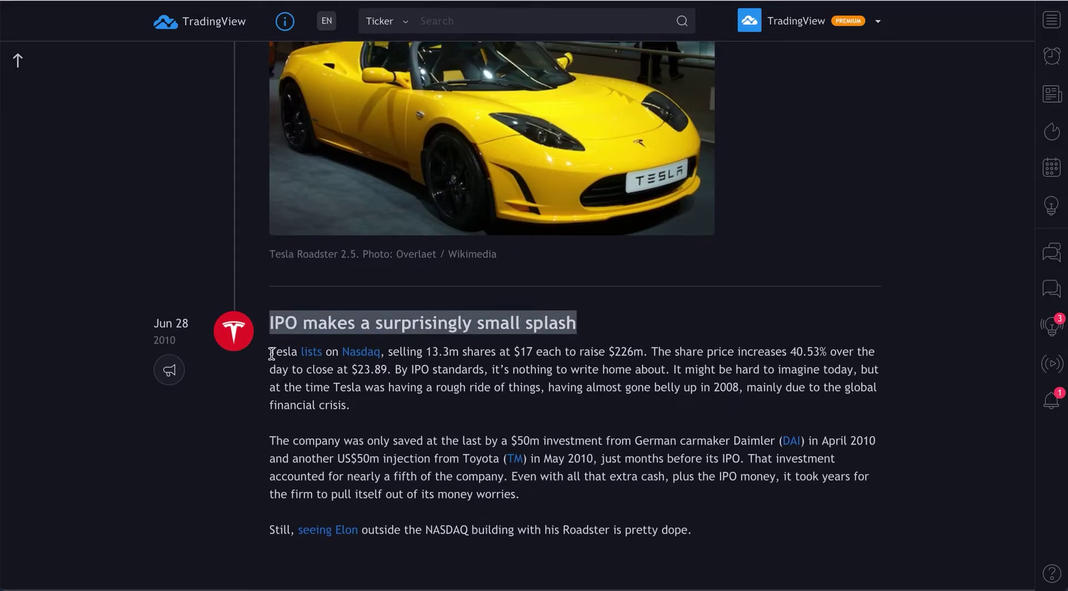
left_click_drag(271, 353, 544, 493)
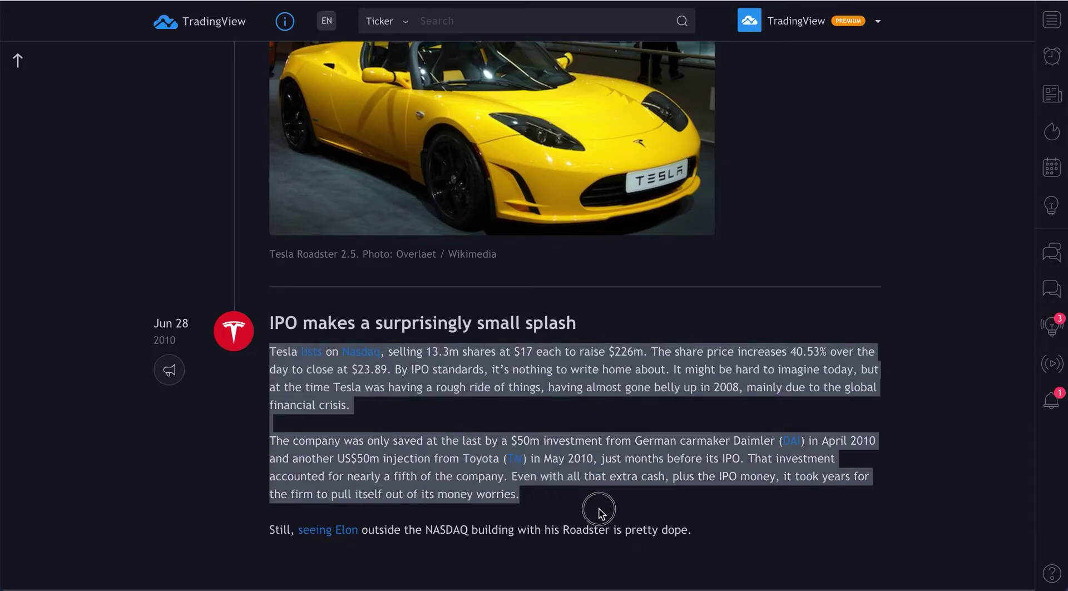
left_click_drag(600, 512, 700, 527)
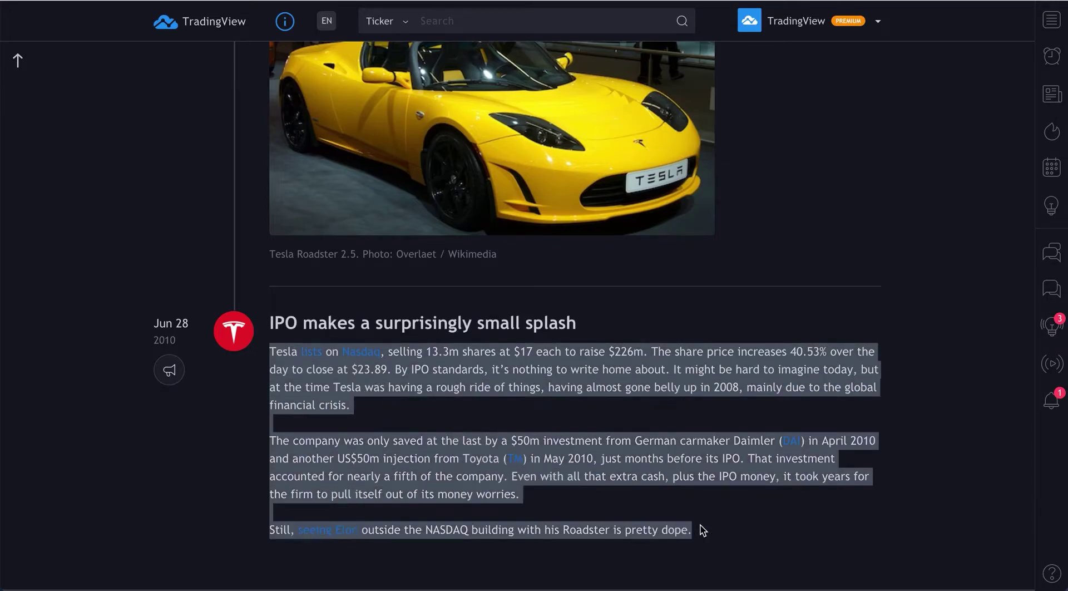
left_click(649, 479)
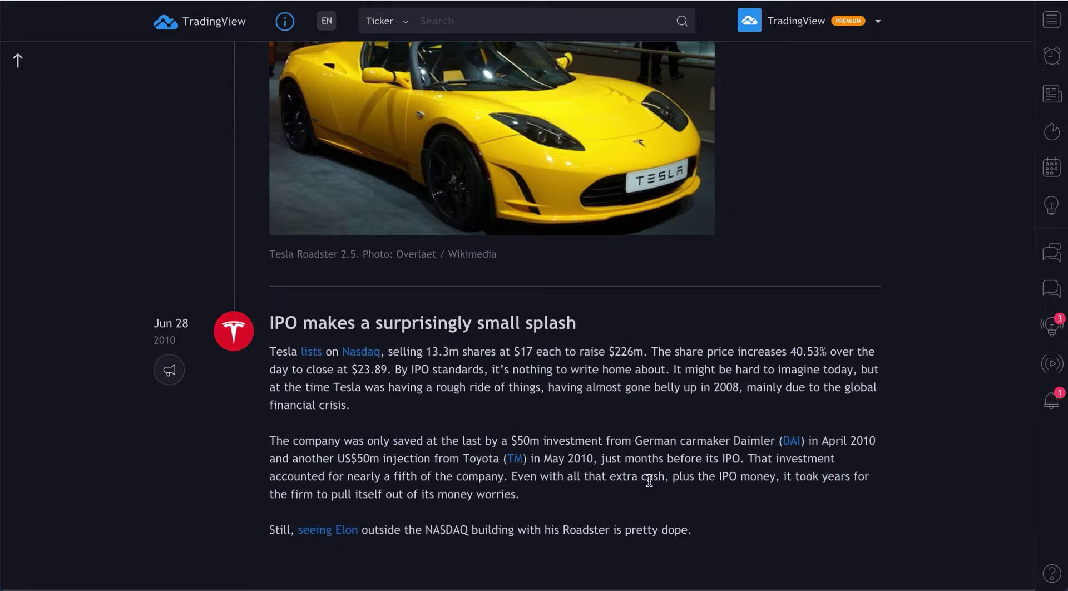
Step: Read through the TSLA Timeline entries from the June 2010 IPO forward to the early 2012 earnings story
scroll(649, 480, "up", 12)
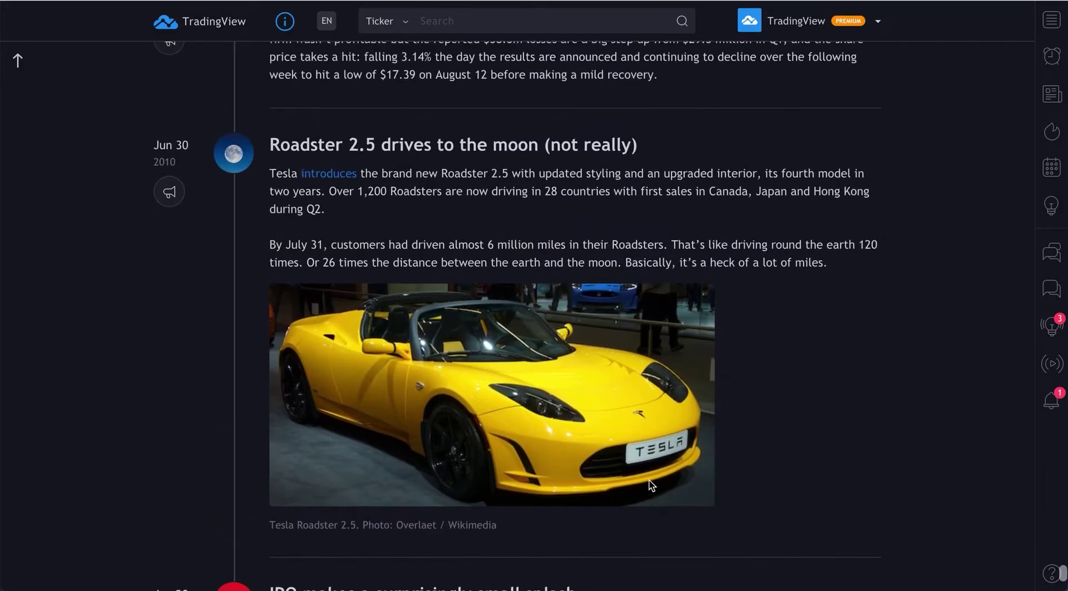
scroll(610, 315, "up", 7)
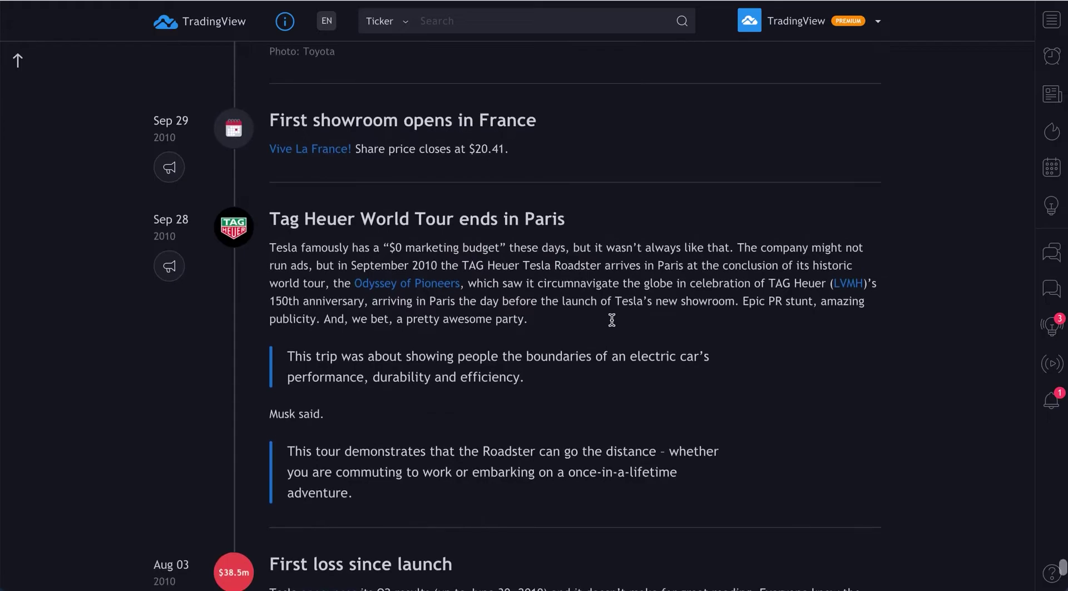
scroll(612, 321, "up", 8)
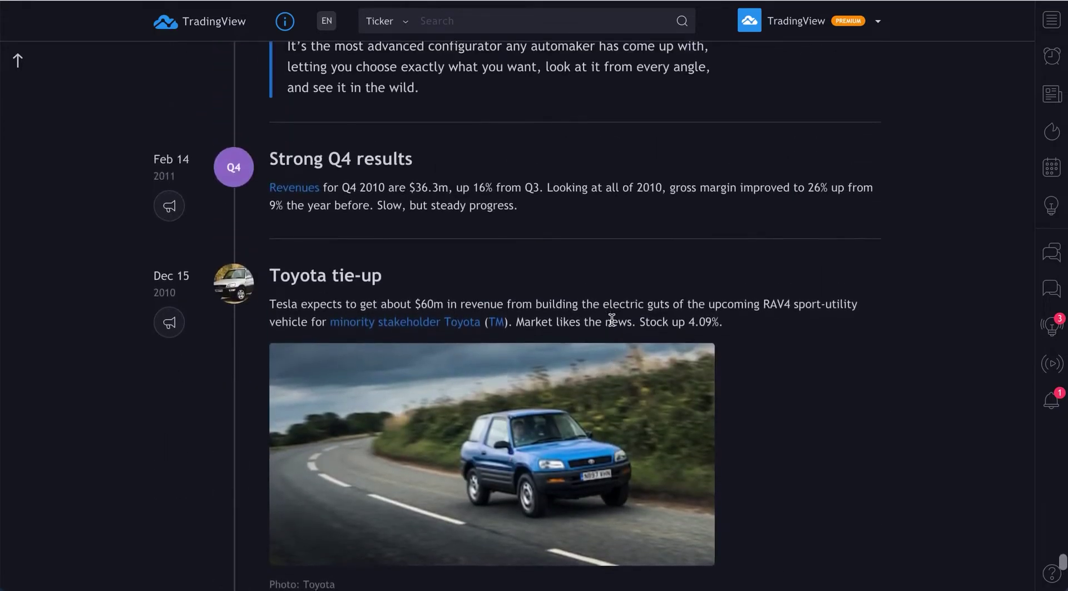
scroll(612, 322, "up", 9)
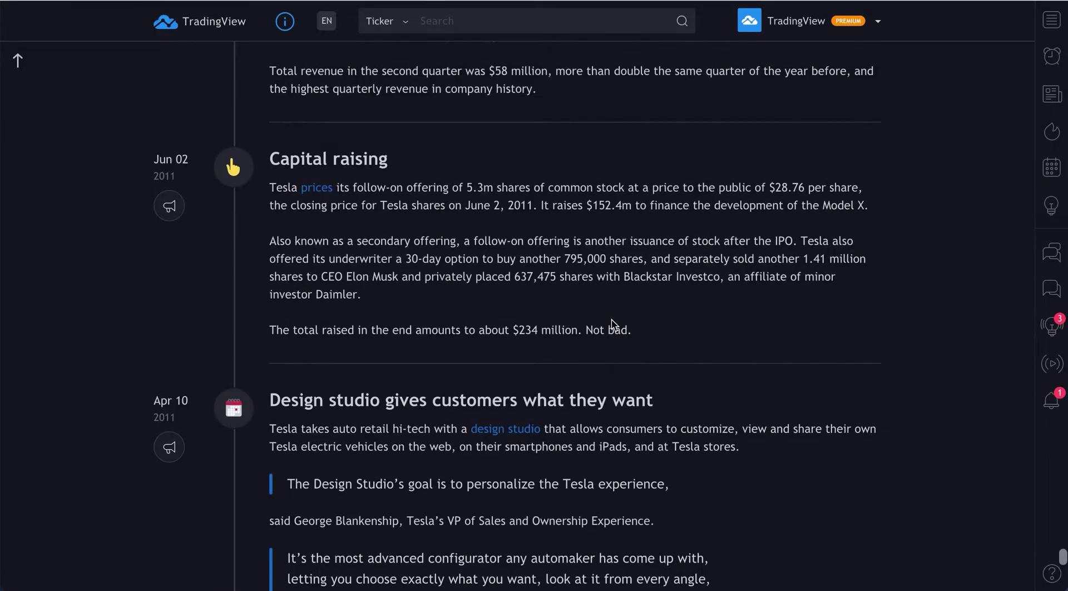
scroll(612, 321, "up", 9)
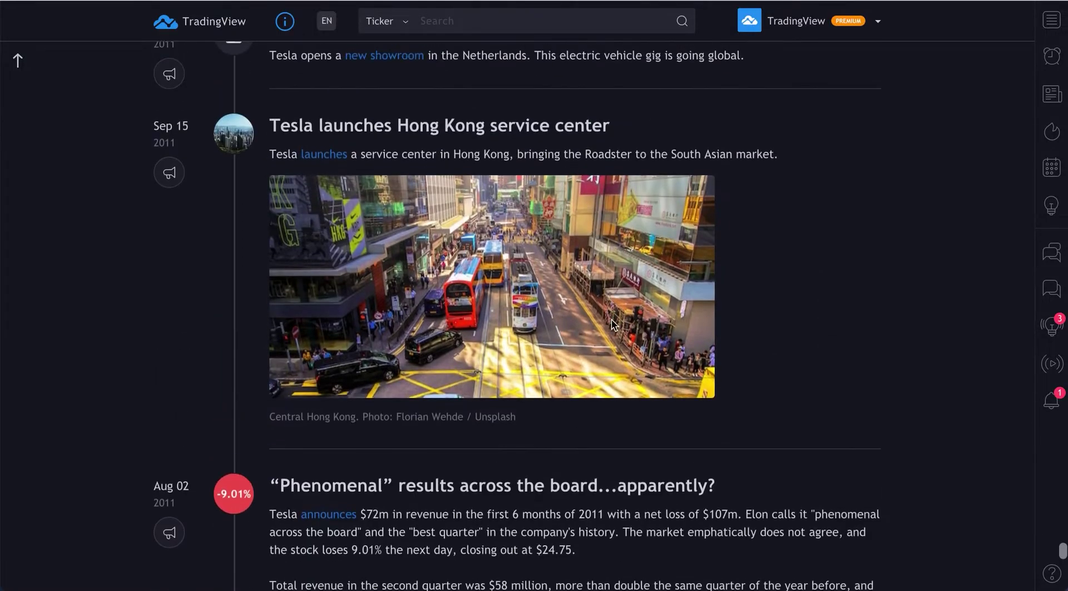
scroll(614, 324, "up", 9)
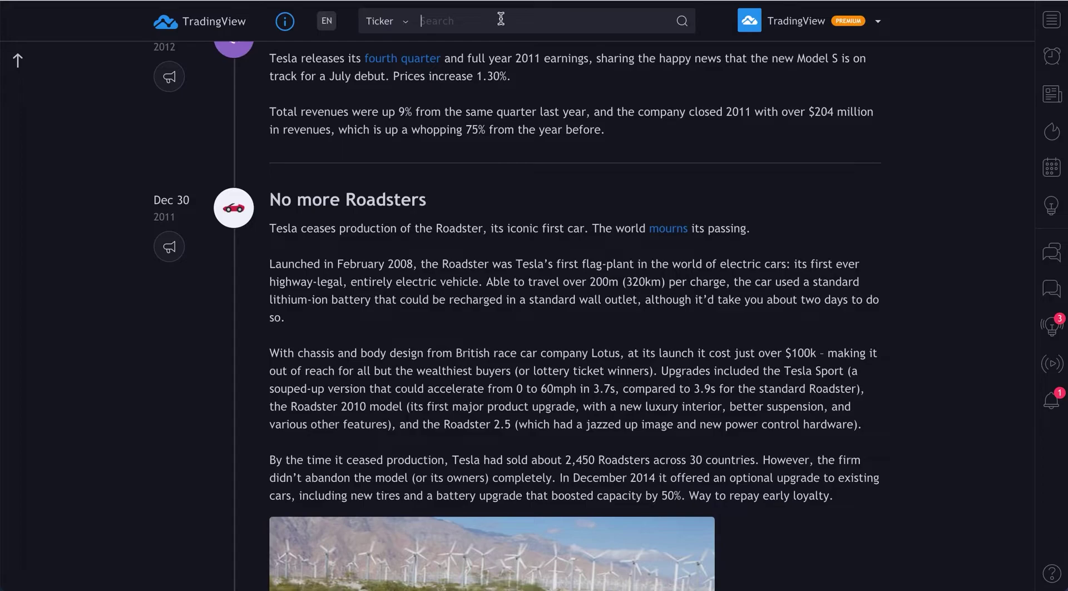
Step: Search for AAPL, open the NASDAQ-listed Apple stock and show its Timeline
type("AAPL")
left_click(519, 67)
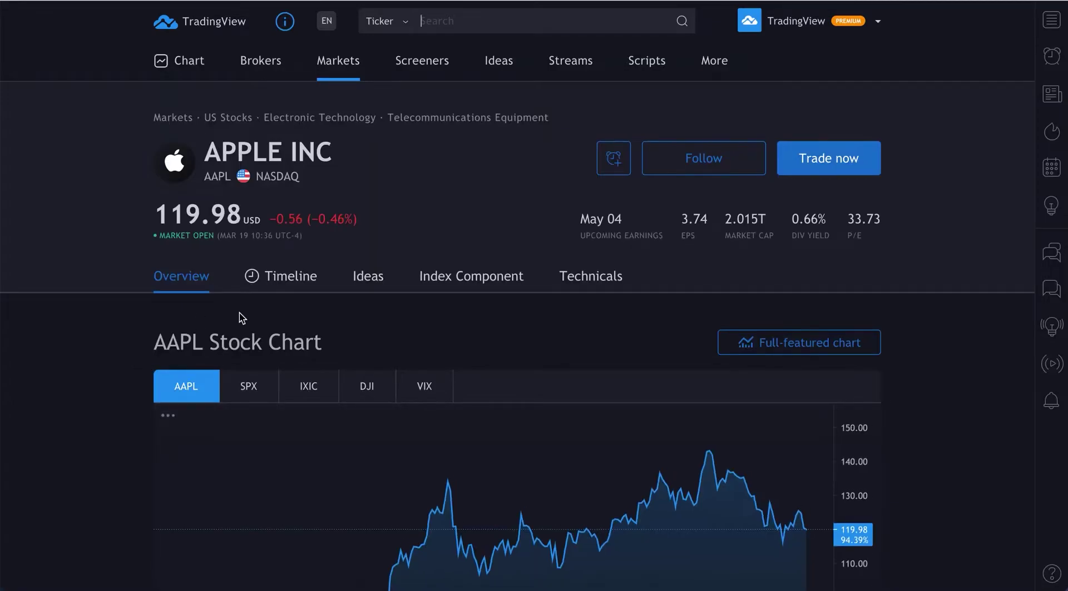
left_click(280, 275)
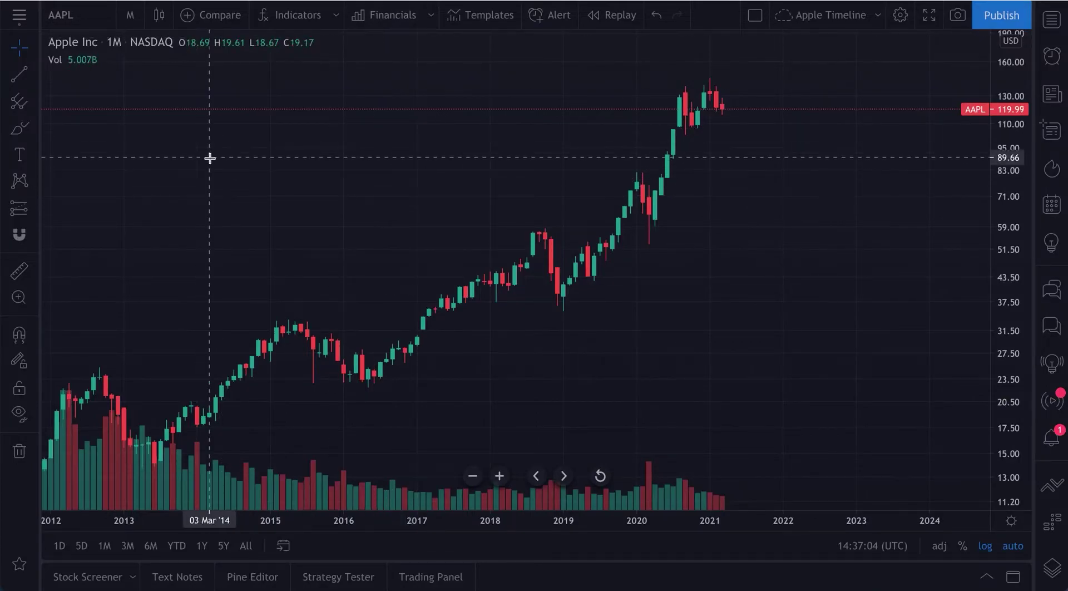
Step: Delete the red brush circle around the earliest AAPL candles near 1981 on the monthly chart
left_click_drag(326, 200, 666, 198)
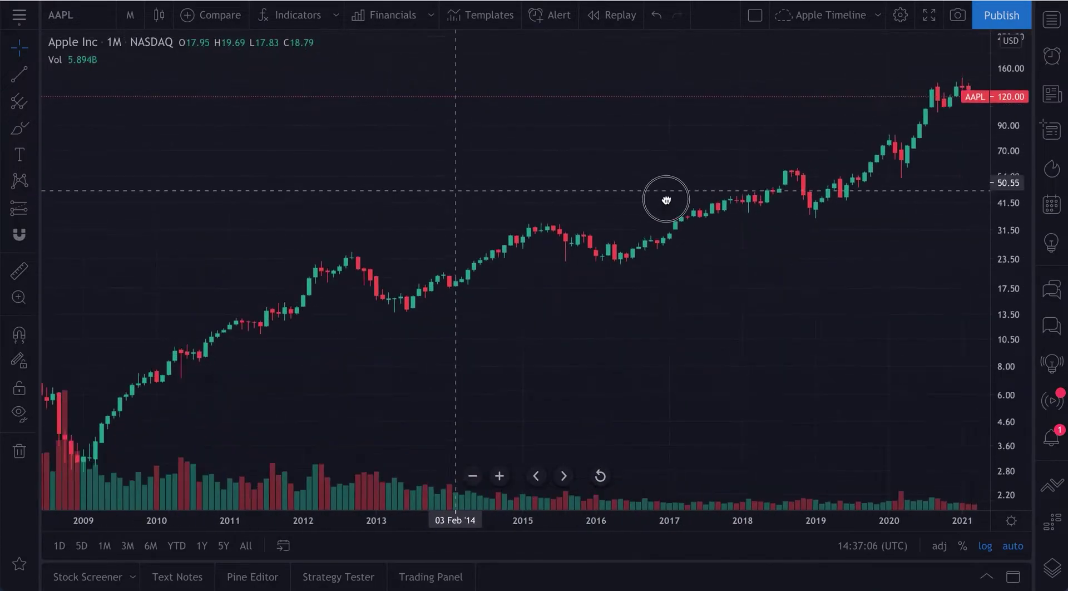
left_click_drag(110, 284, 393, 284)
left_click_drag(367, 317, 675, 264)
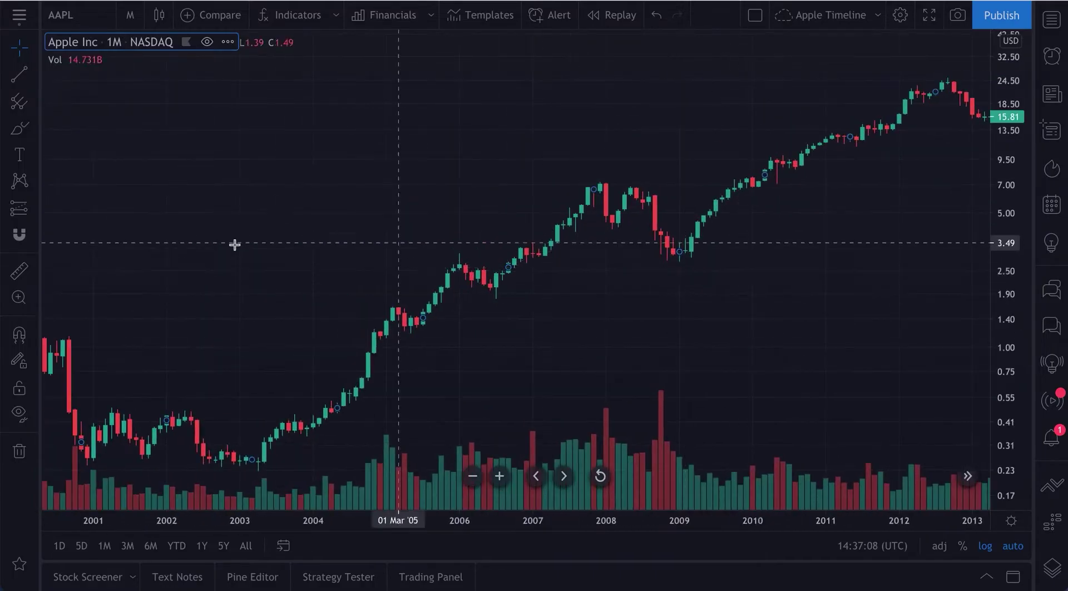
left_click_drag(303, 243, 509, 269)
left_click_drag(85, 253, 619, 267)
left_click_drag(214, 375, 694, 381)
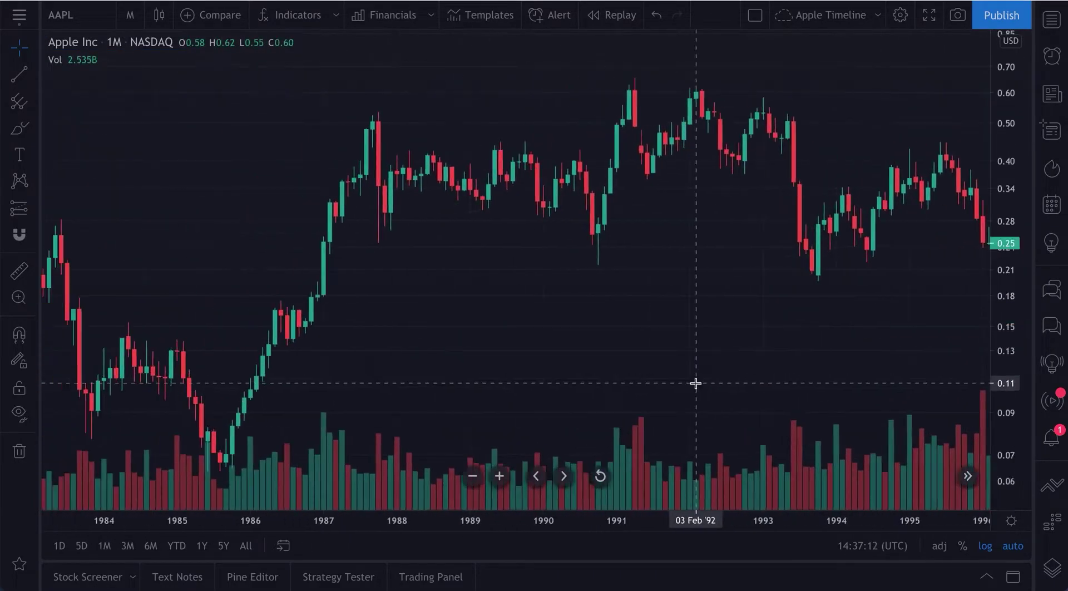
left_click_drag(231, 291, 662, 305)
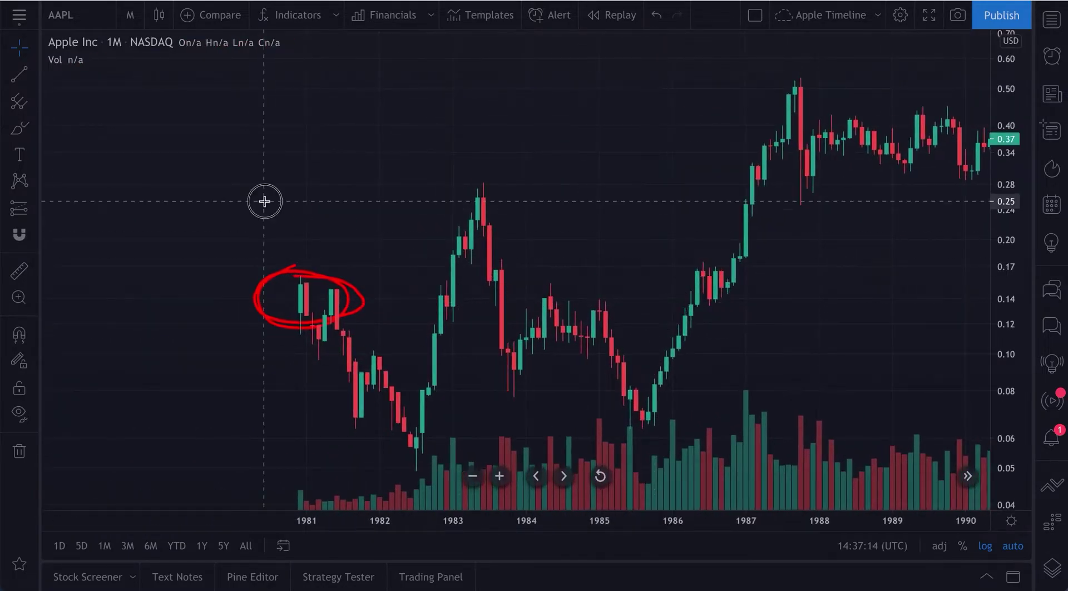
left_click_drag(265, 200, 514, 250)
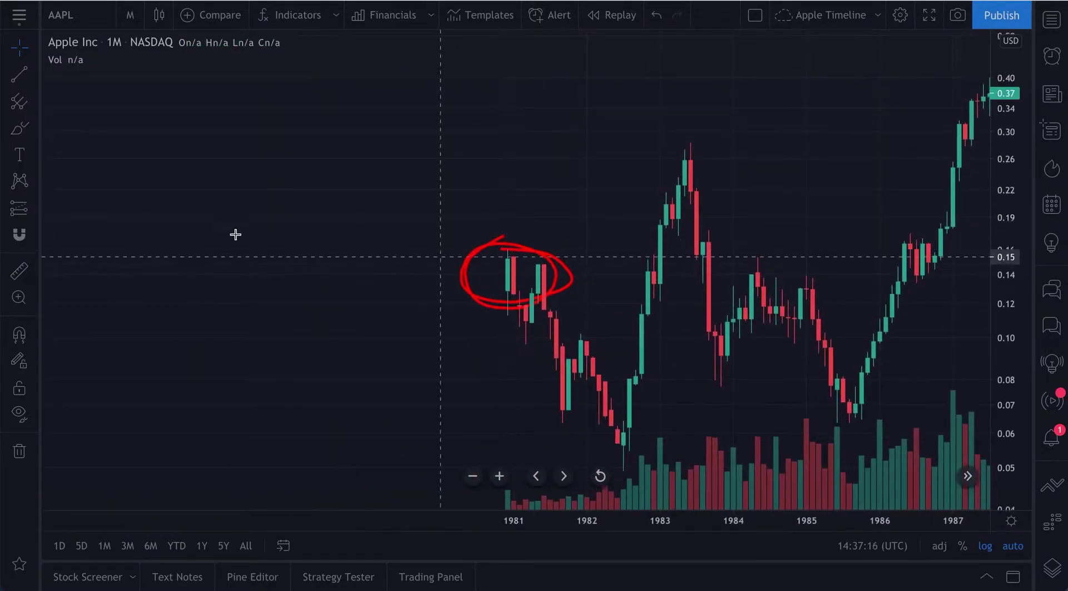
left_click(504, 245)
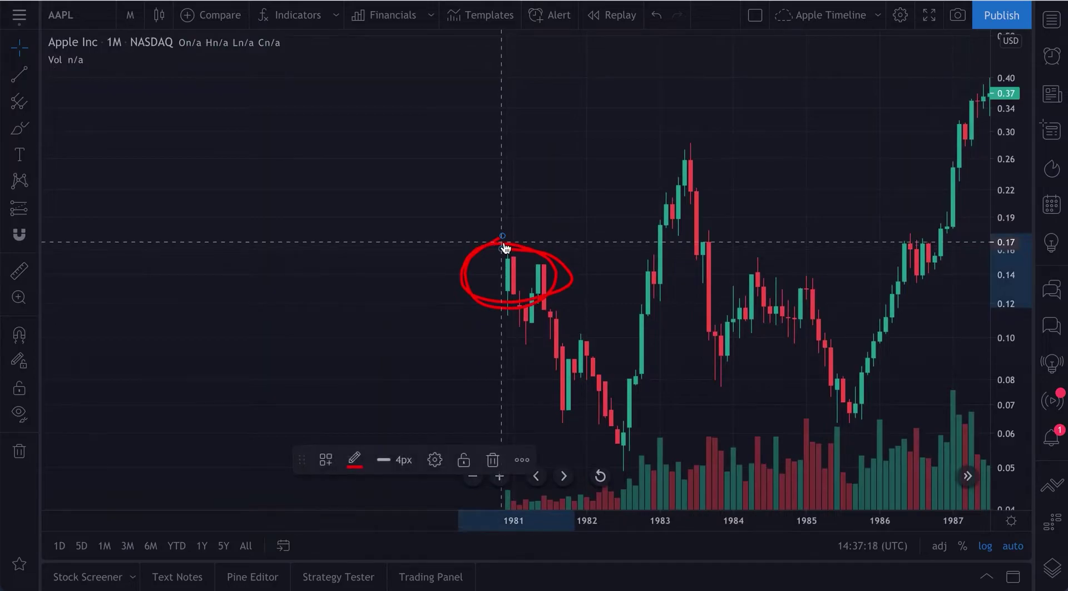
key("Delete")
Step: Draw a trend line across the early AAPL highs at about 0.15, from the first candles to September 1981
scroll(362, 205, "up", 3)
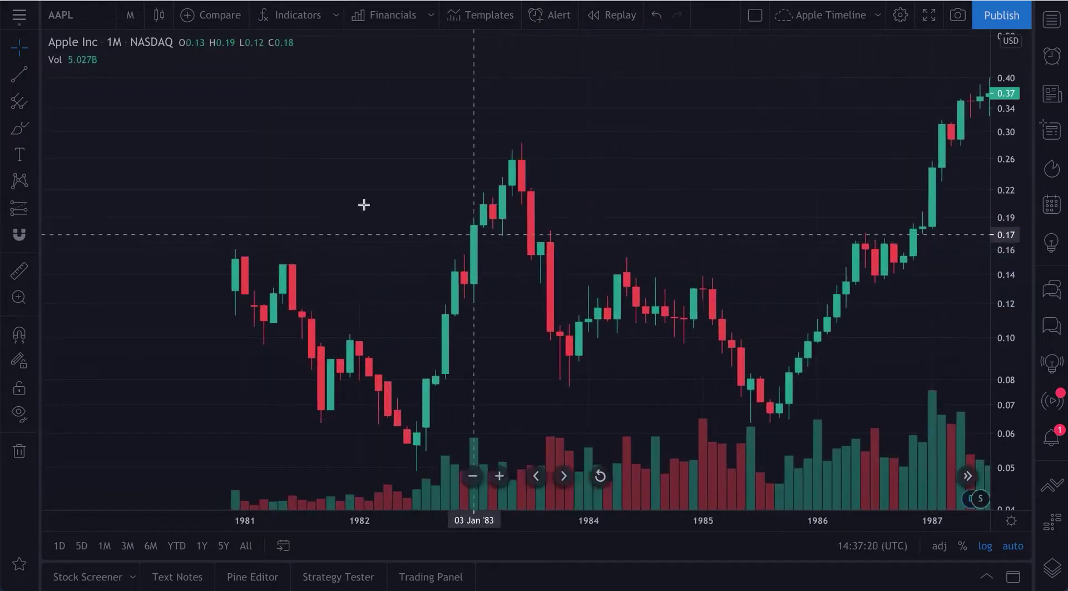
left_click_drag(363, 205, 563, 200)
left_click(19, 78)
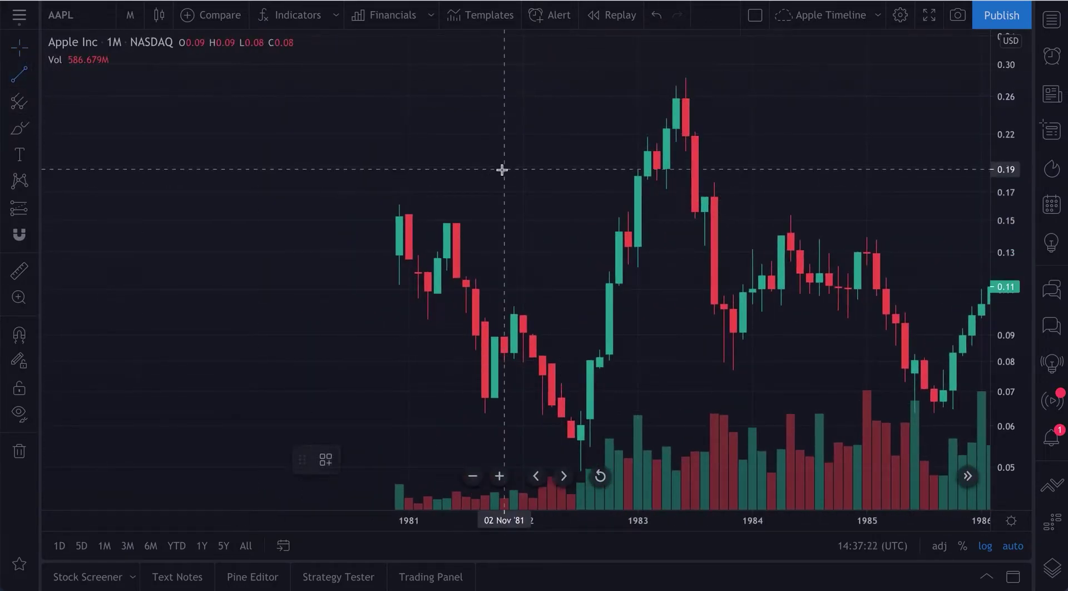
left_click(389, 214)
left_click(486, 226)
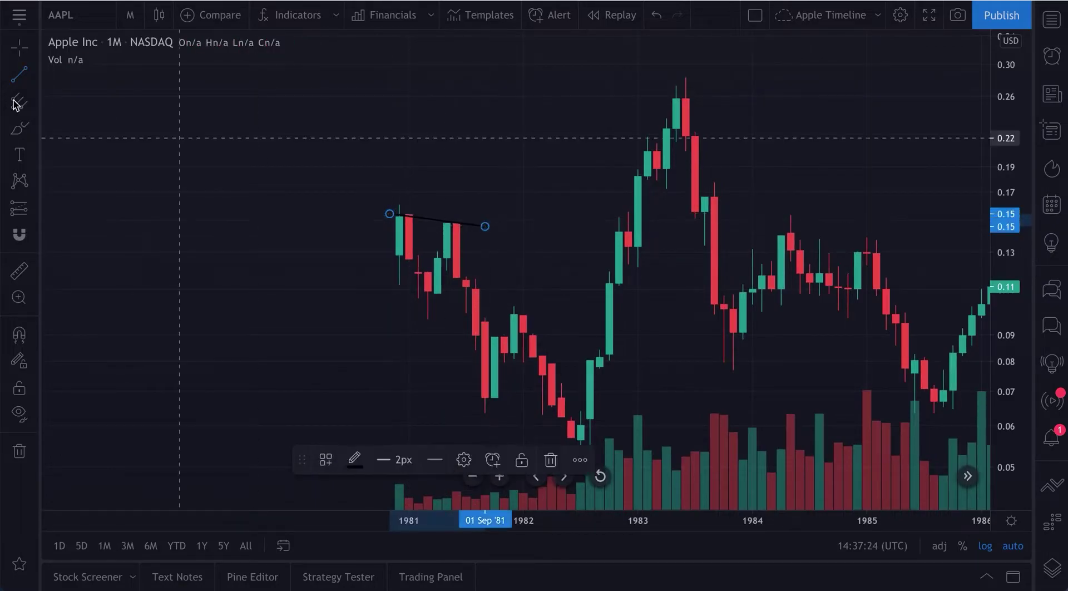
Step: Draw a second trend line under the falling 1981–1982 lows, from about 0.12 down to 0.05, and delete it
left_click(19, 78)
left_click(389, 265)
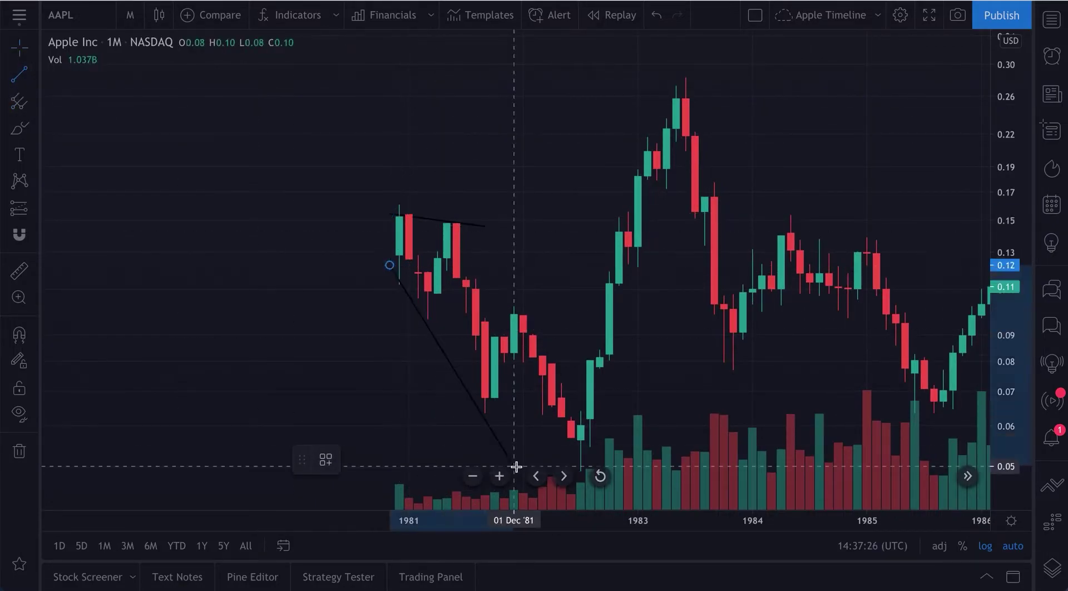
left_click(567, 452)
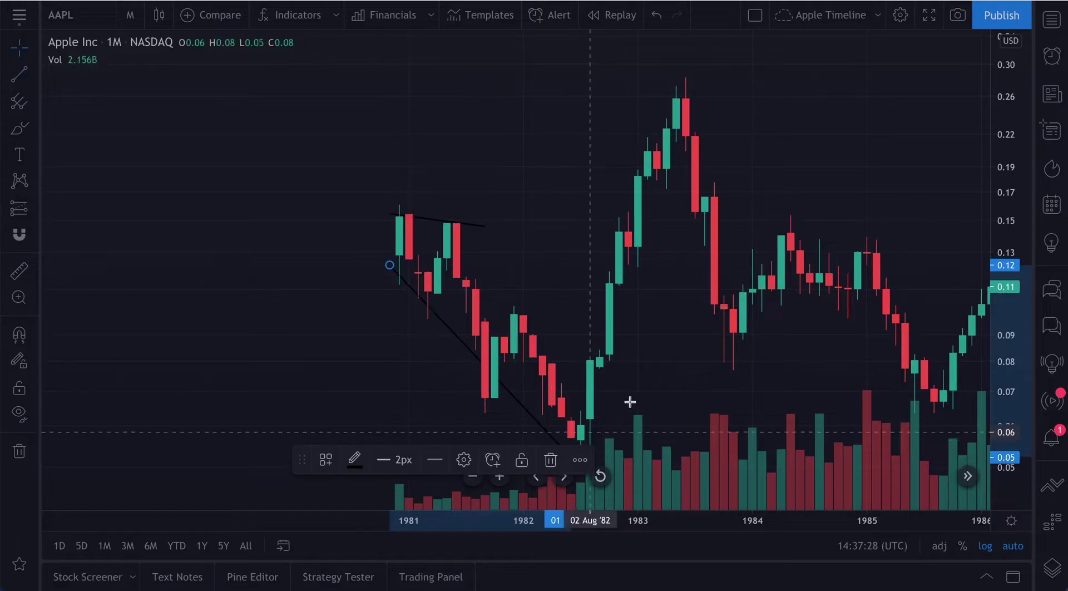
key("Delete")
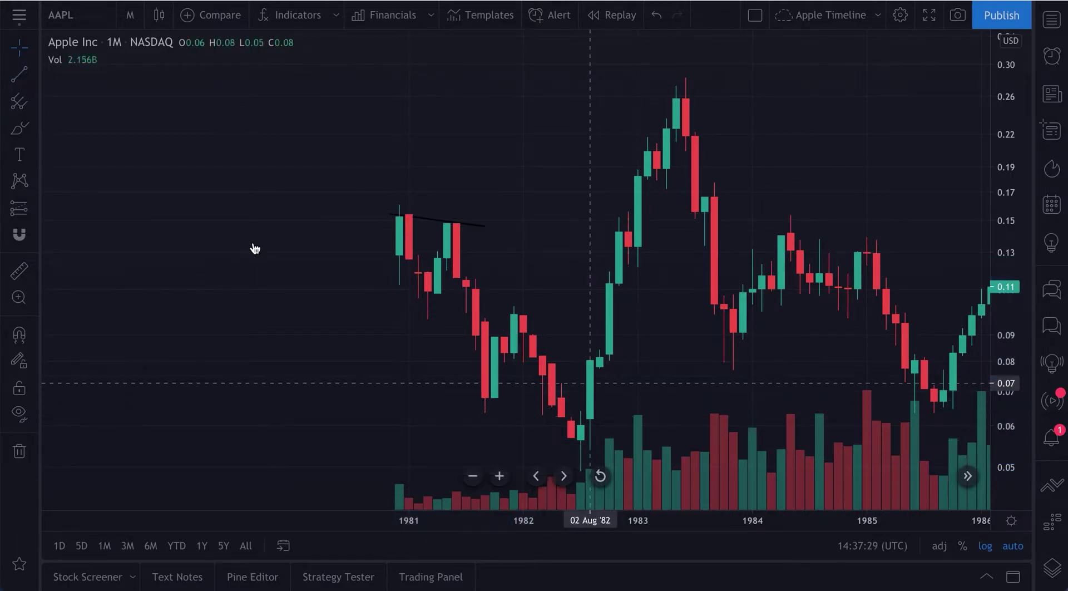
Step: Brush a red stroke along the AAPL rise from 1982 to 1983, and undo it together with the lower trend line's deletion
left_click(20, 133)
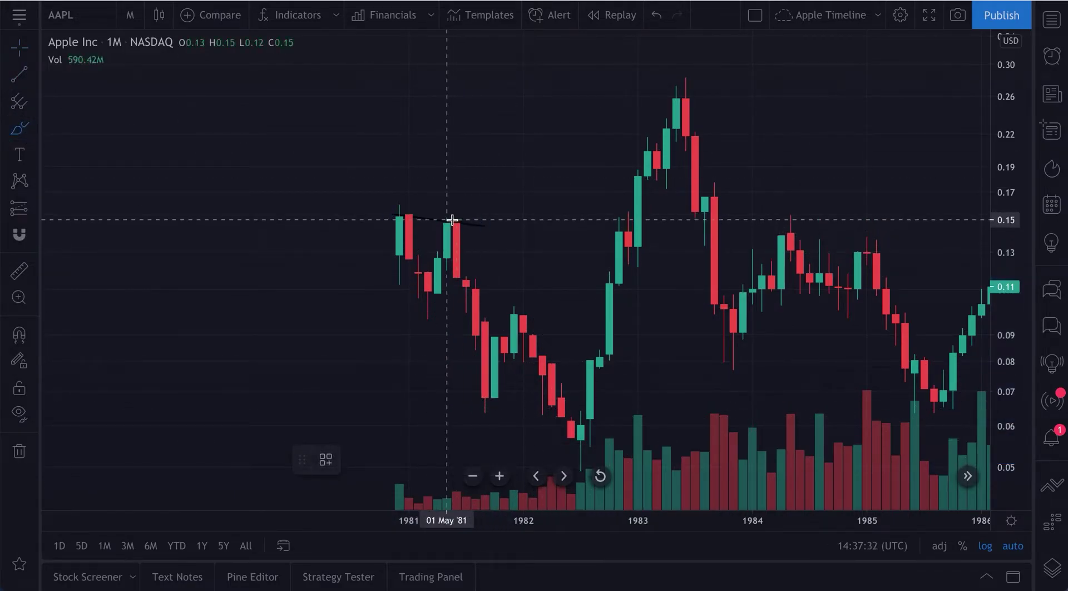
mouse_move(459, 224)
left_mouse_down()
mouse_move(587, 397)
mouse_move(620, 198)
mouse_move(651, 92)
mouse_move(658, 127)
left_mouse_up()
key("ctrl+z")
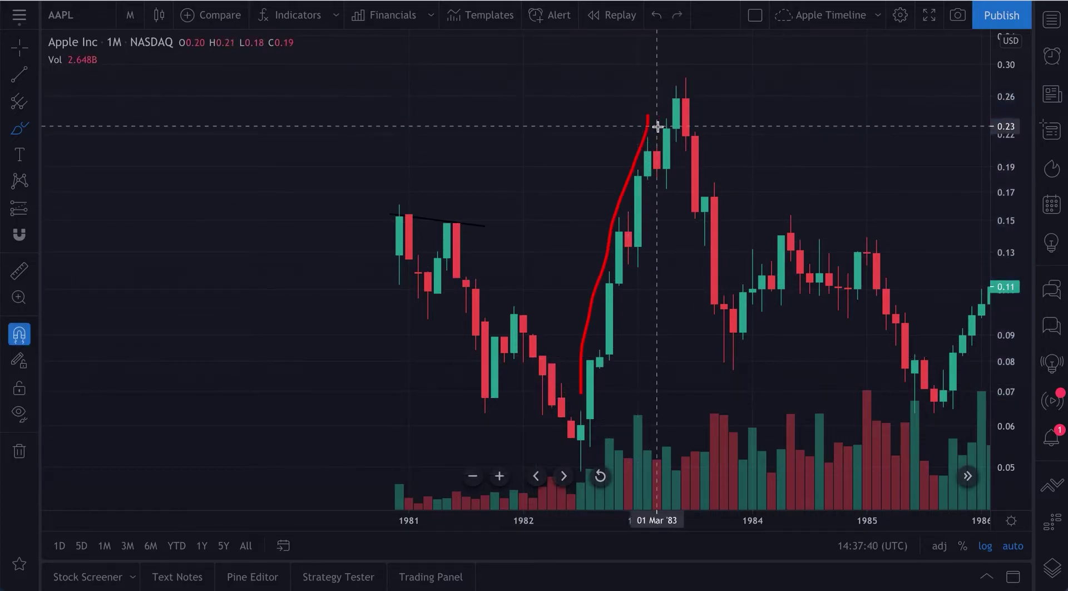
left_click_drag(658, 127, 661, 119)
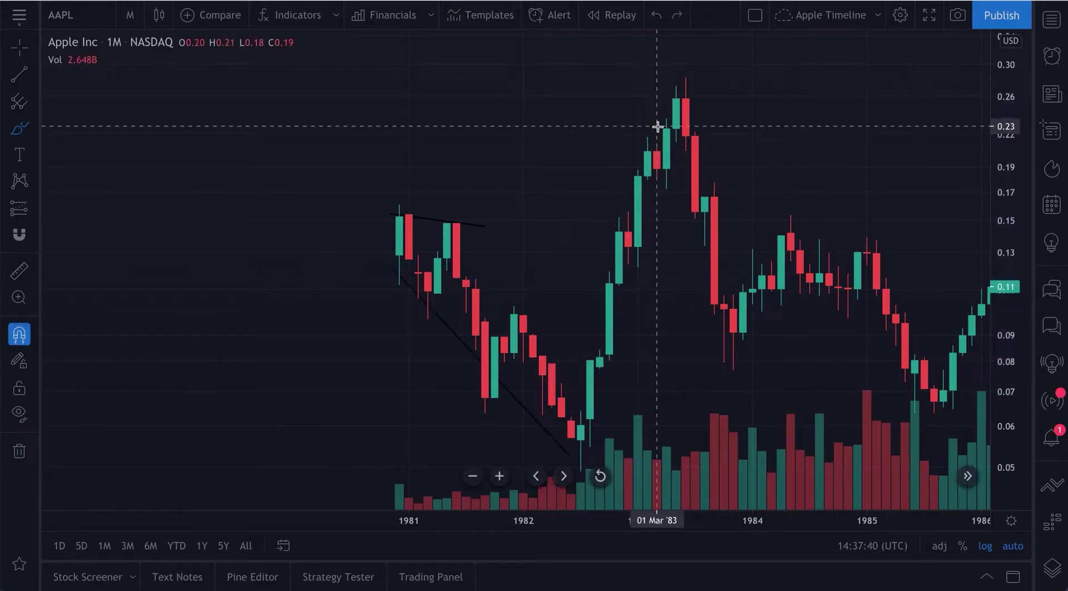
Step: Show AAPL's whole monthly price history from 1981 to 2021 on the chart and switch the price scale to percent
left_click(23, 50)
left_click_drag(749, 191, 212, 461)
left_click_drag(720, 348, 47, 448)
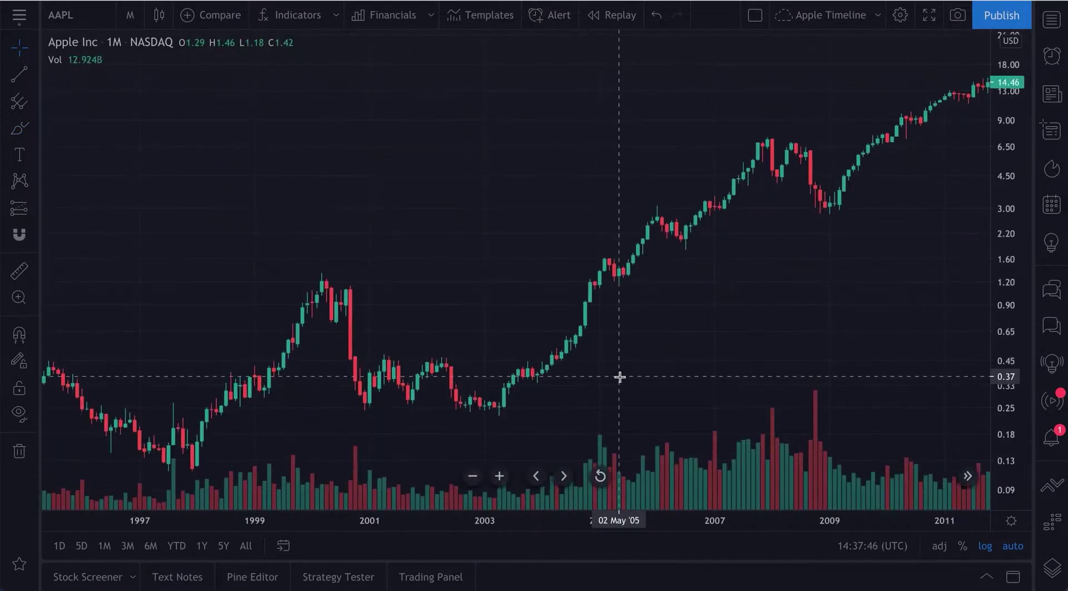
scroll(619, 377, "down", 10)
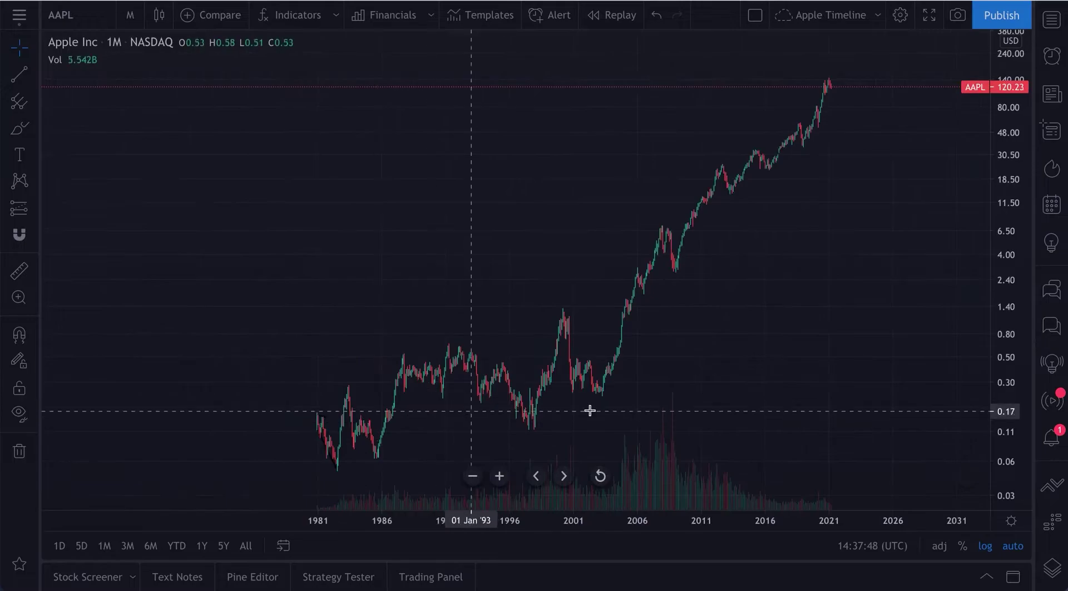
left_click(963, 546)
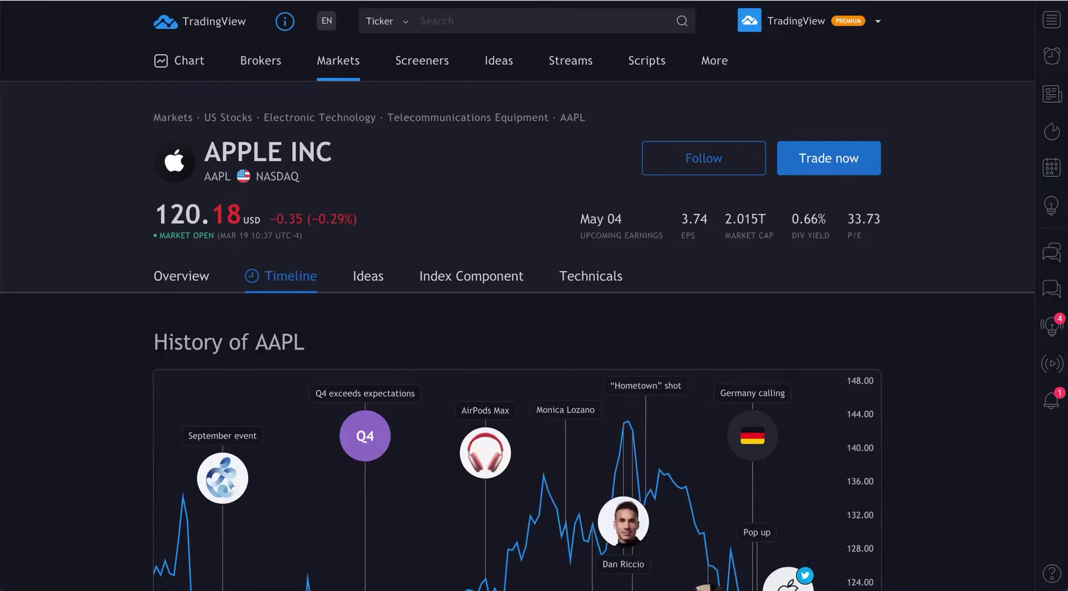
Step: Find the oldest AAPL Timeline entry, the December 1980 IPO story "New kid on the block", and read it
scroll(753, 300, "down", 15)
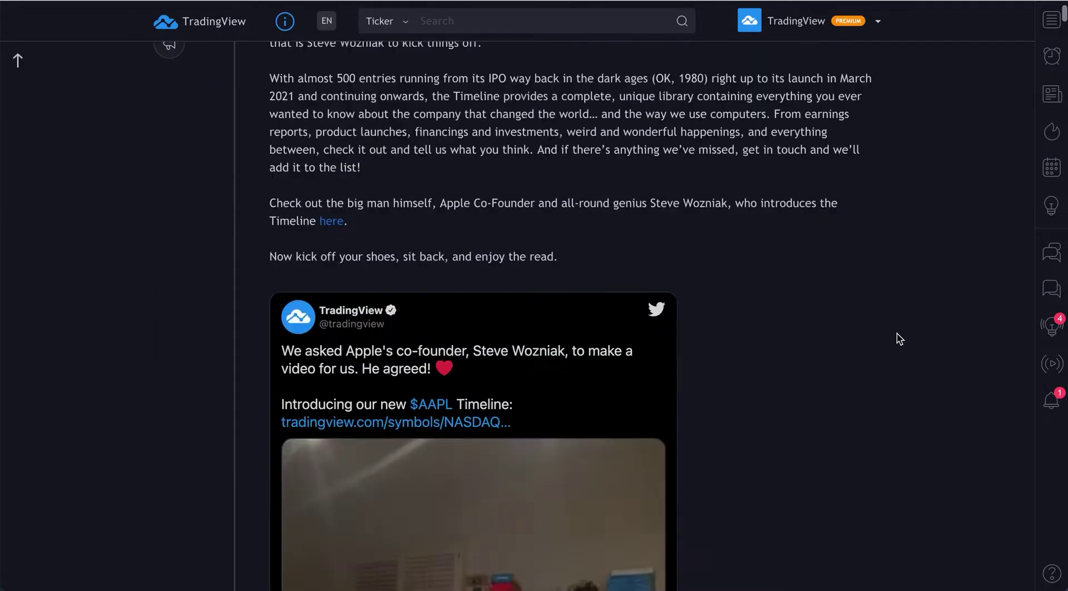
scroll(900, 338, "down", 20)
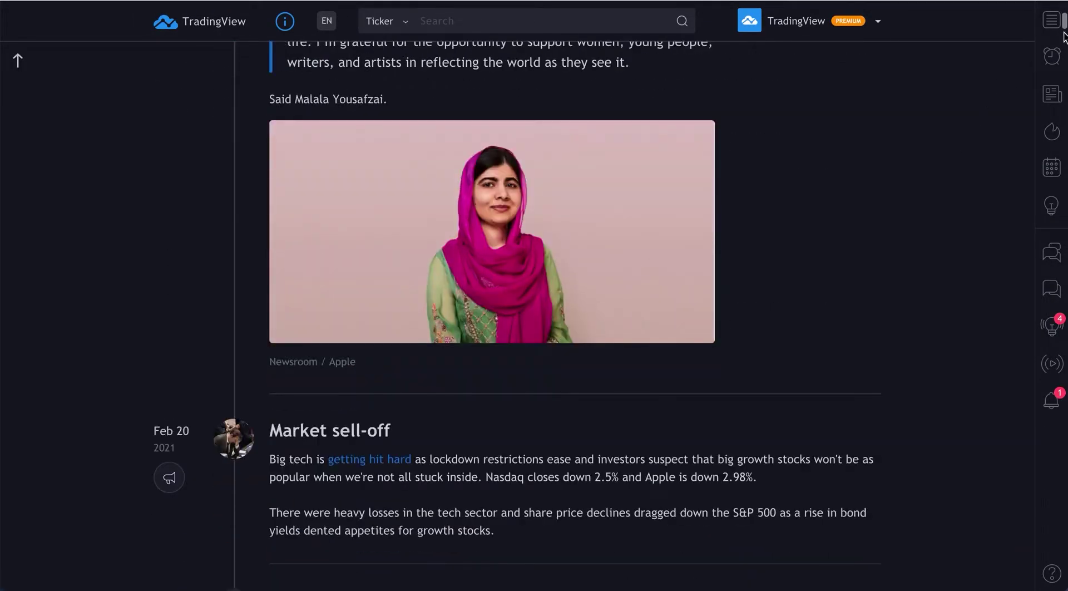
left_click_drag(1063, 32, 1064, 573)
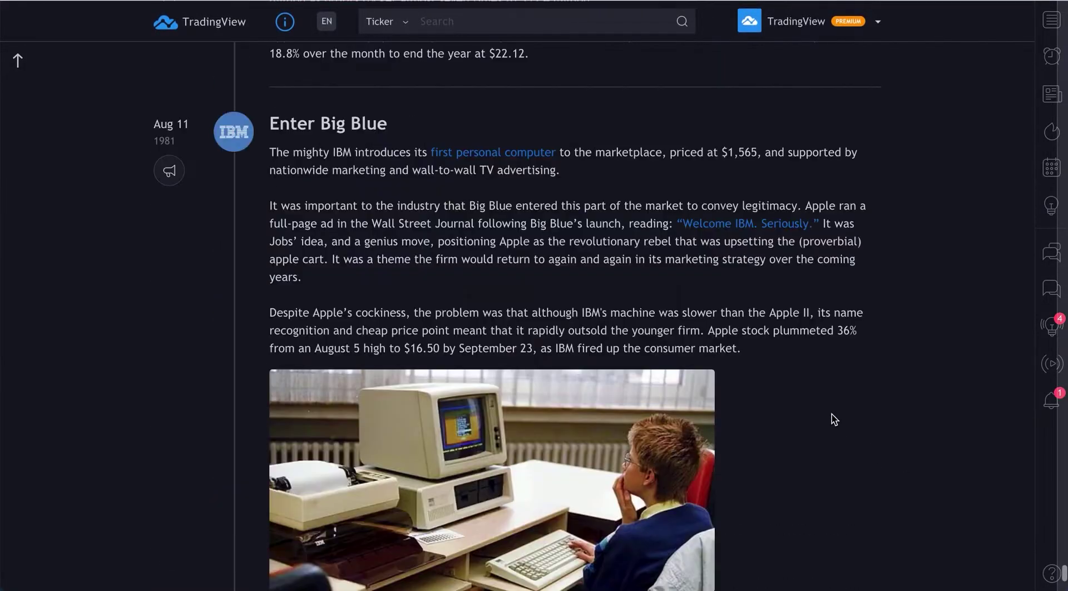
scroll(835, 419, "down", 15)
scroll(794, 276, "up", 8)
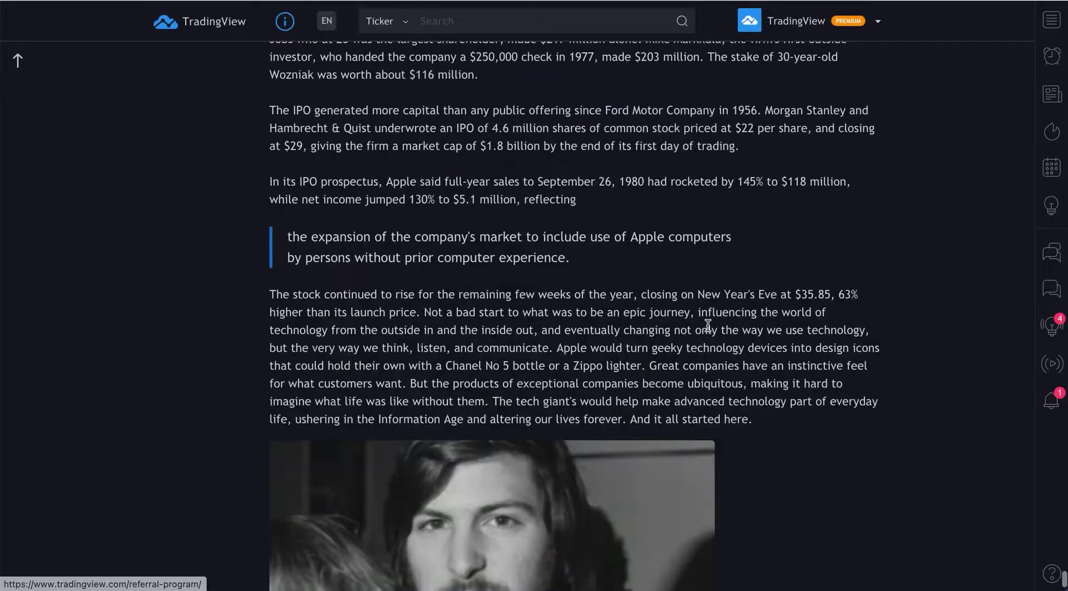
scroll(707, 324, "up", 3)
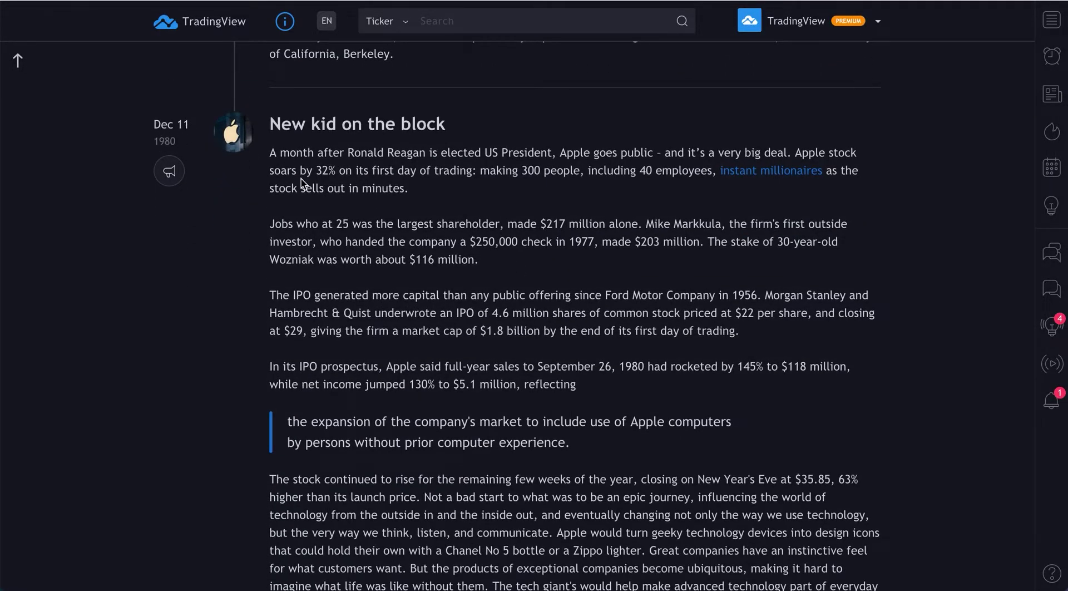
scroll(301, 184, "down", 1)
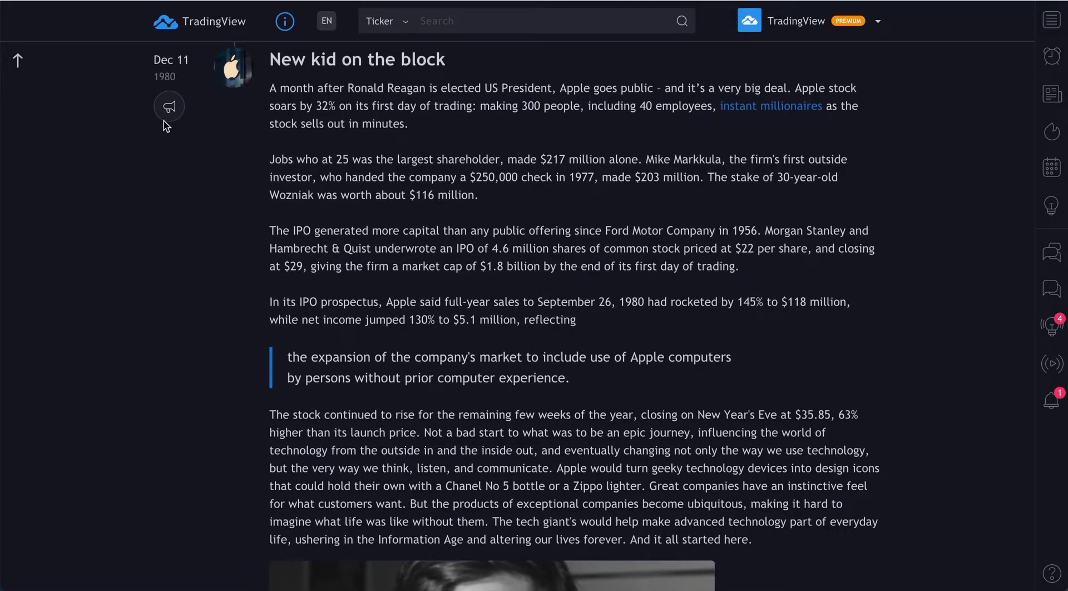
Step: Copy the link to the "New kid on the block" entry from its sharing options
mouse_move(169, 119)
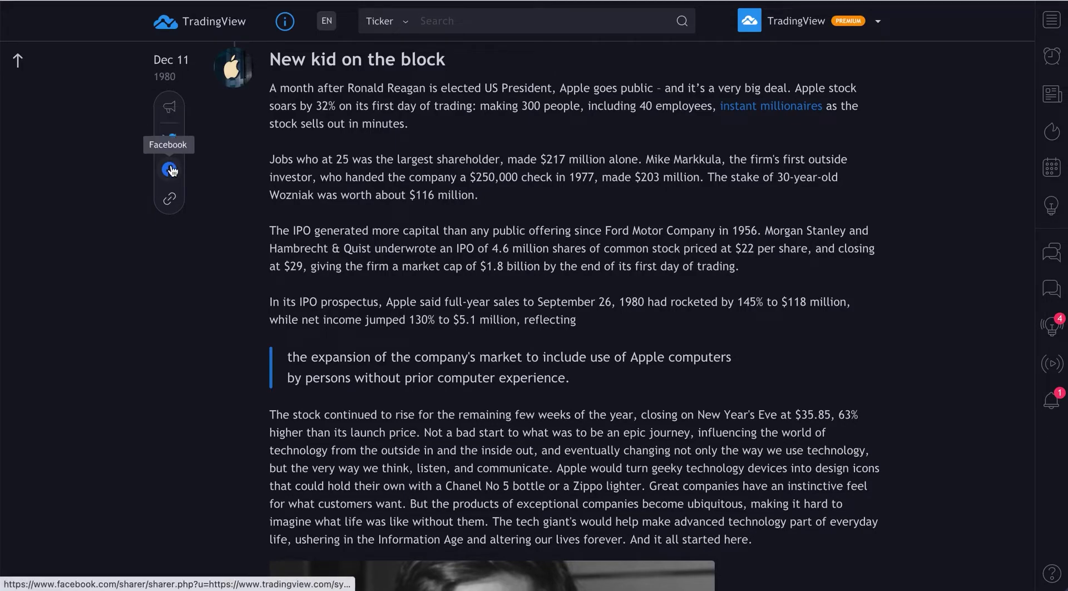
left_click(169, 201)
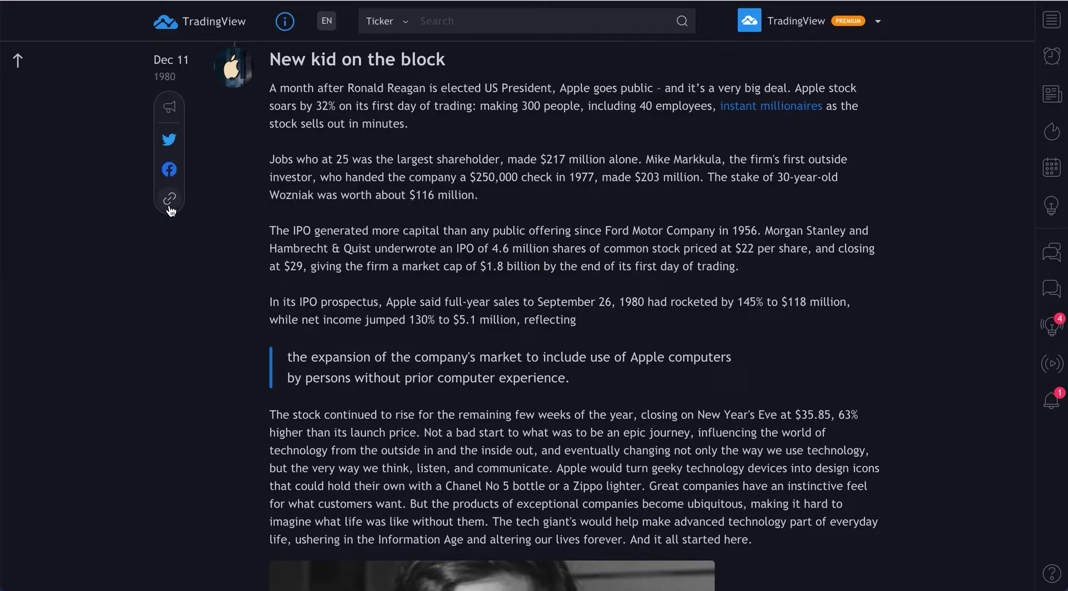
left_click(171, 200)
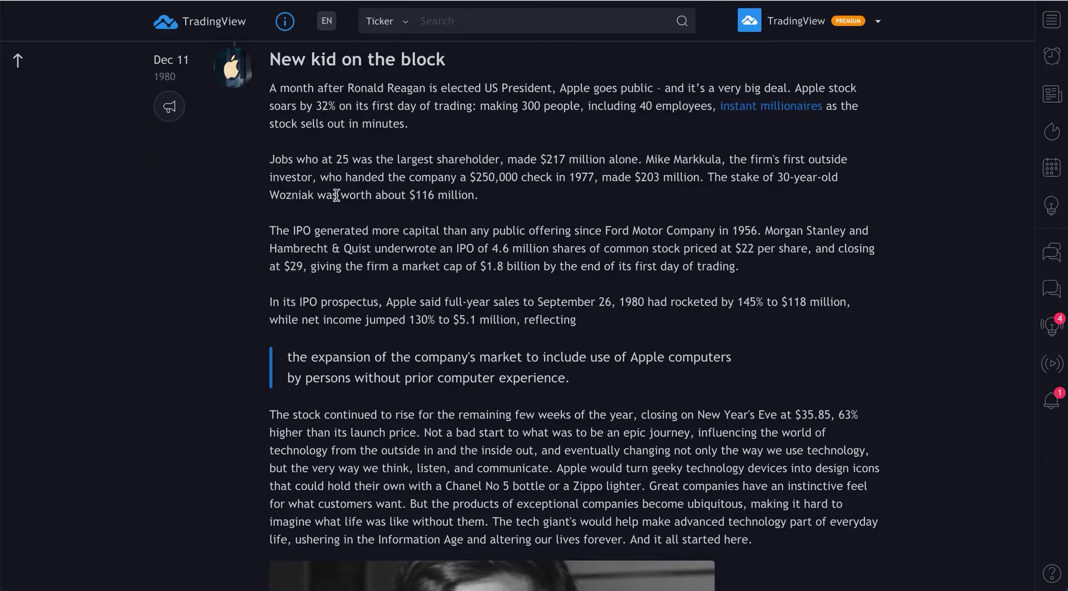
Step: Read the "New kid on the block" entry, highlighting the passages on the instant millionaires, the IPO pricing and the prospectus sales figures
scroll(337, 194, "down", 1)
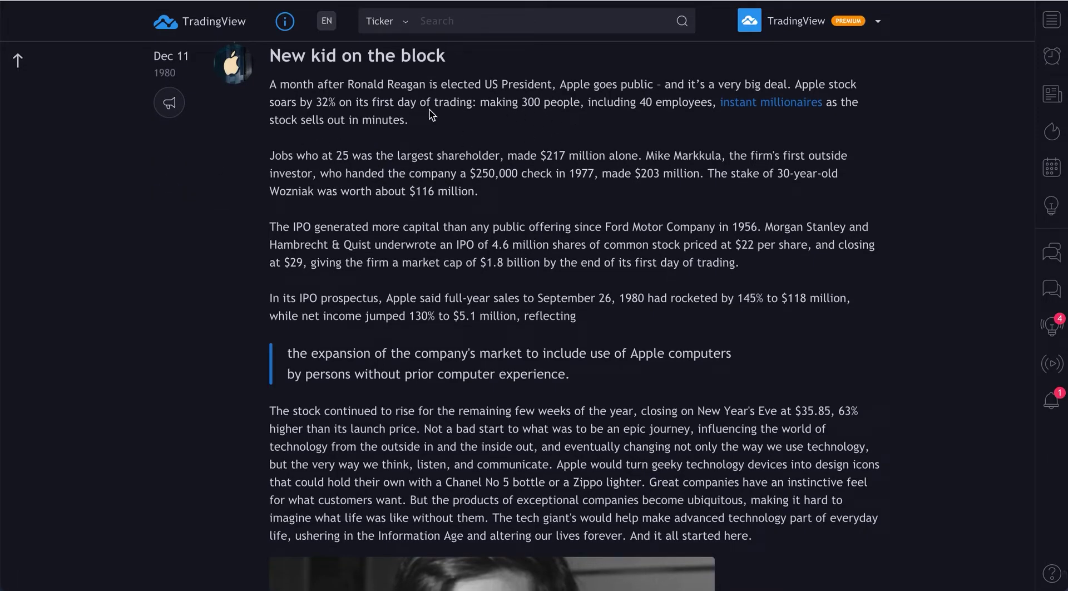
left_click_drag(483, 104, 720, 121)
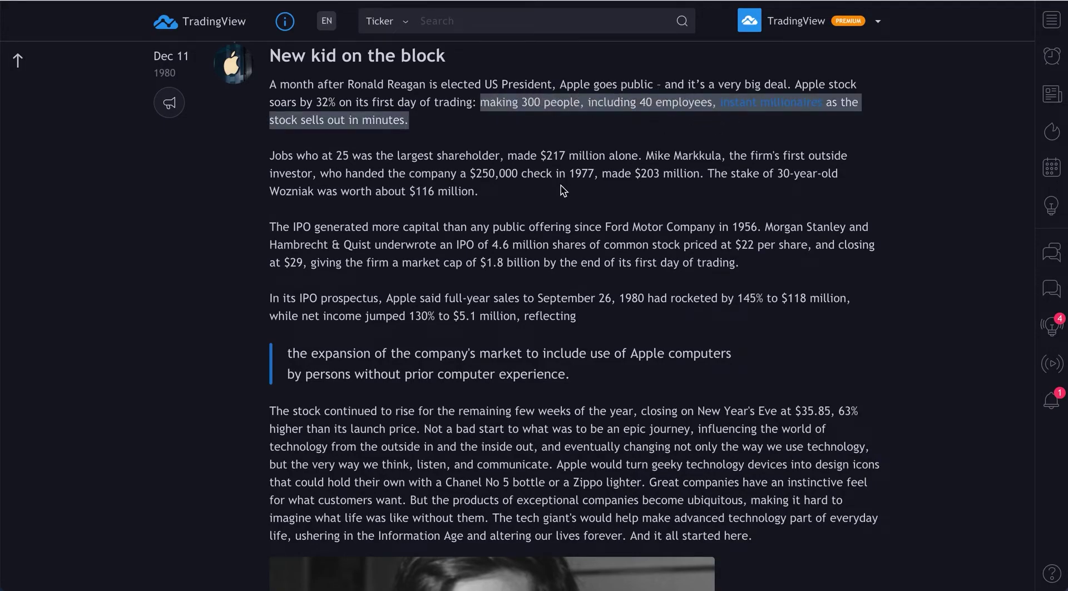
left_click(459, 175)
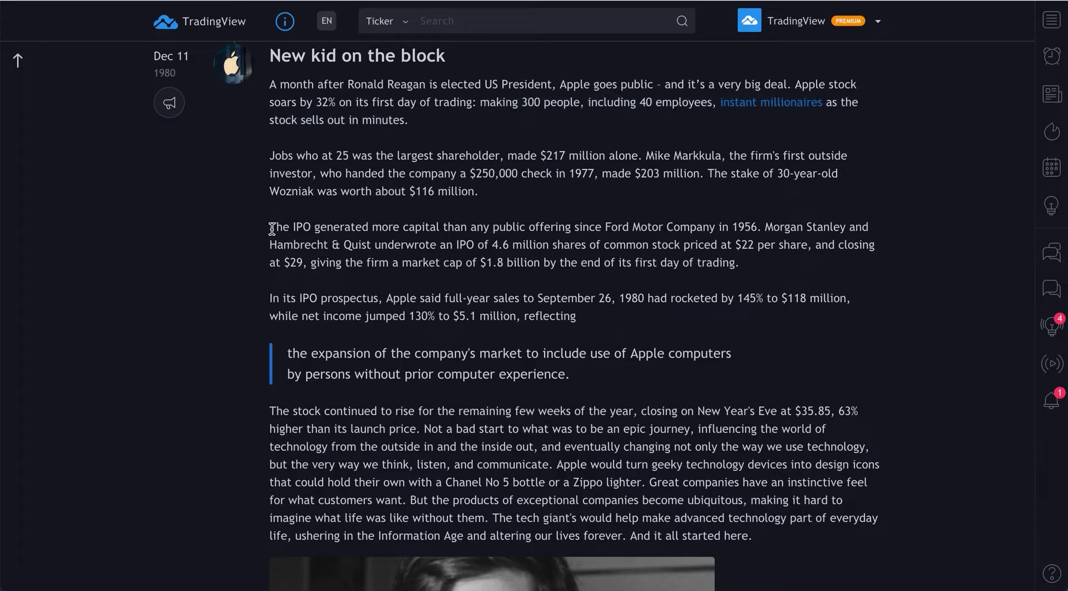
left_click_drag(271, 229, 748, 268)
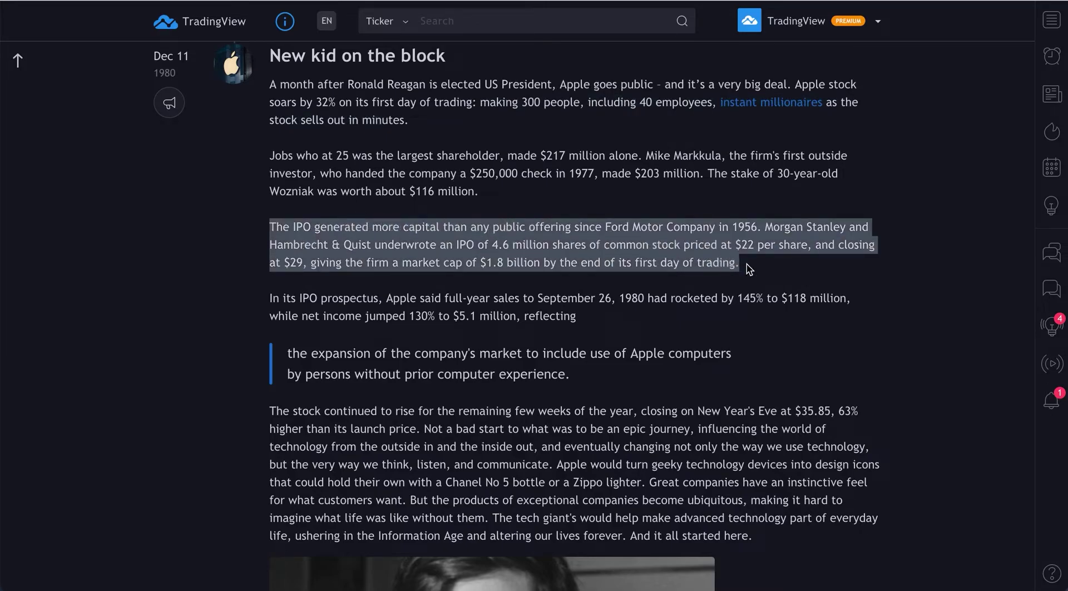
left_click(386, 311)
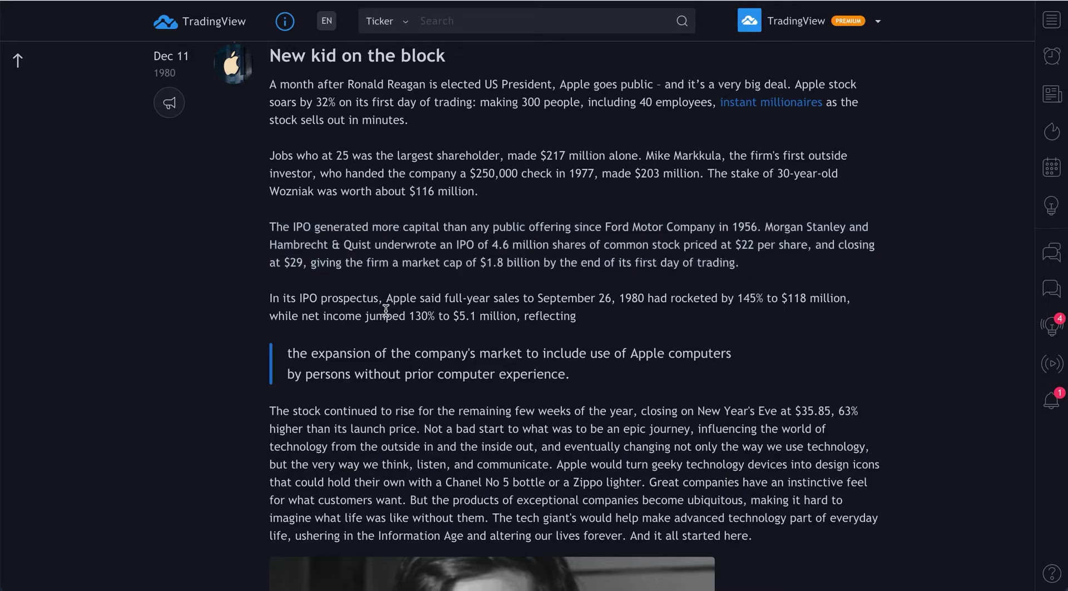
scroll(280, 265, "down", 1)
left_click_drag(270, 221, 608, 245)
scroll(553, 310, "down", 1)
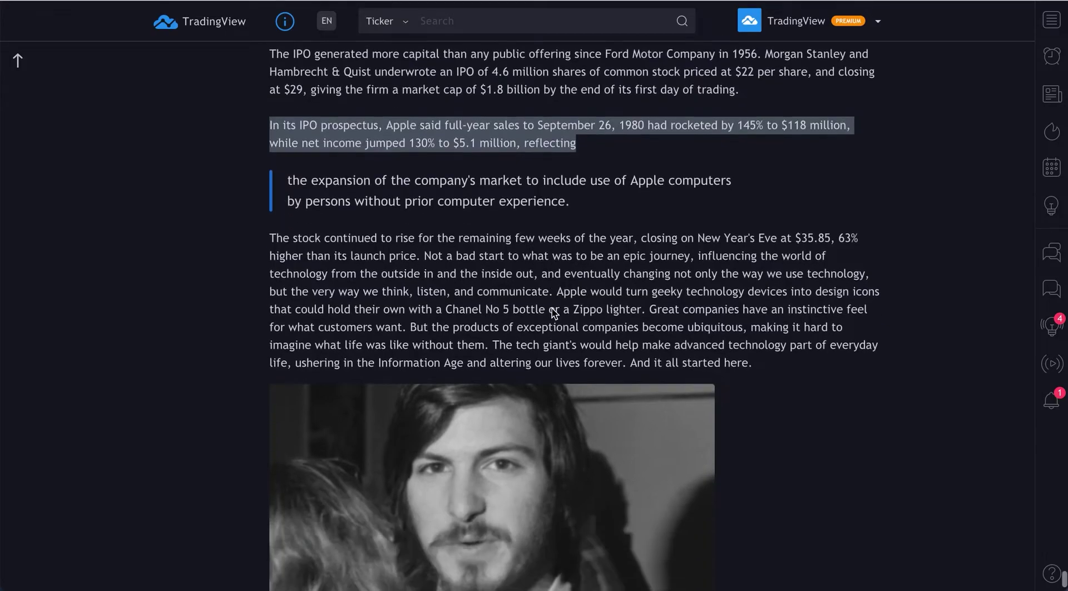
scroll(552, 308, "down", 1)
scroll(568, 277, "down", 1)
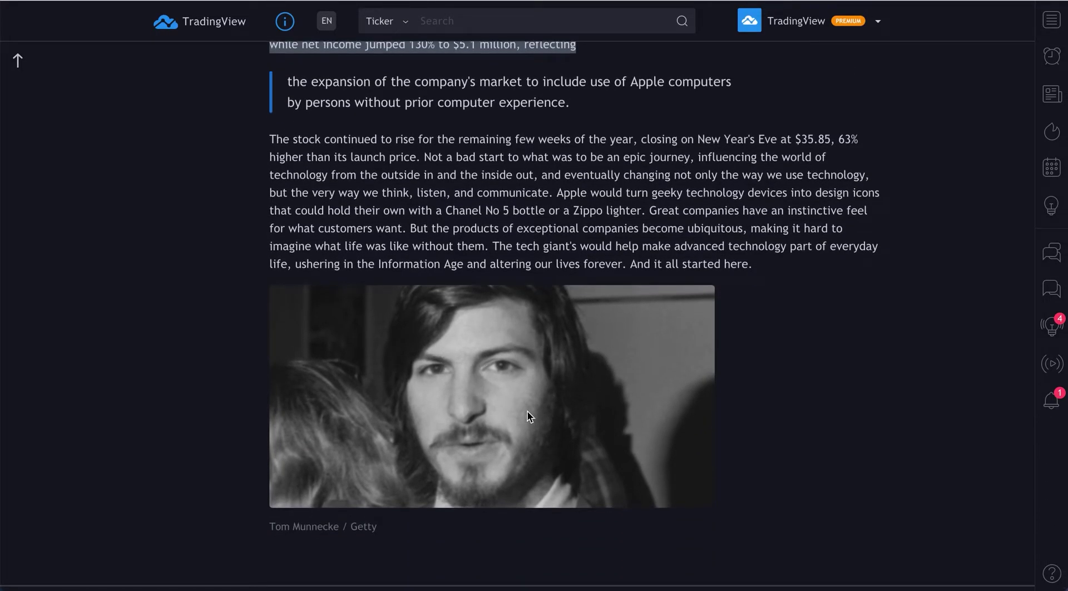
Step: Search for the BTCUSD ticker and open the Timeline of its Bitstamp Bitcoin / U.S. Dollar page
scroll(489, 414, "up", 20)
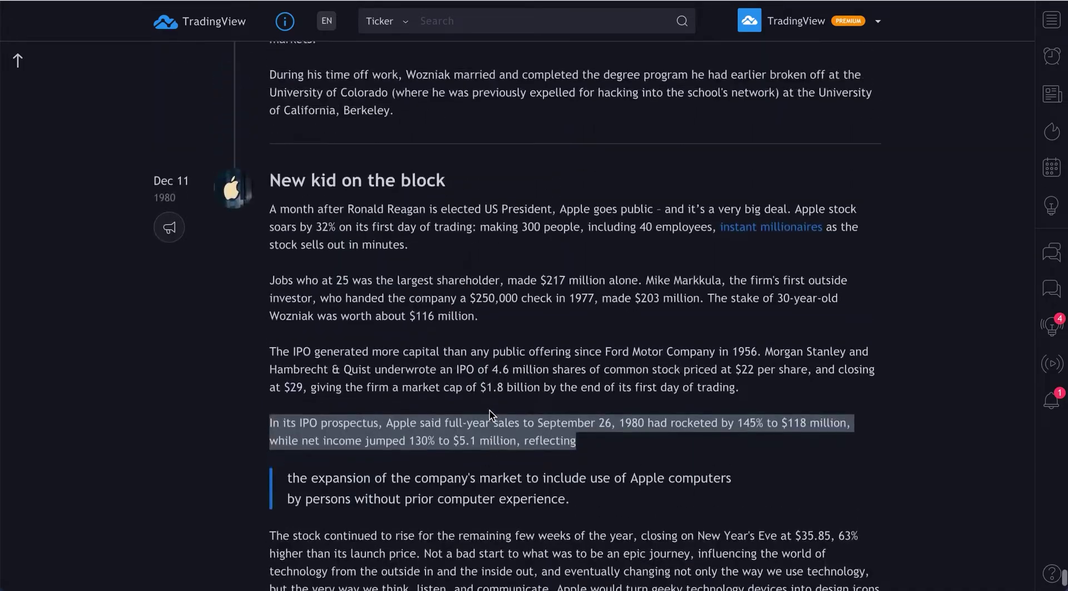
scroll(489, 414, "up", 20)
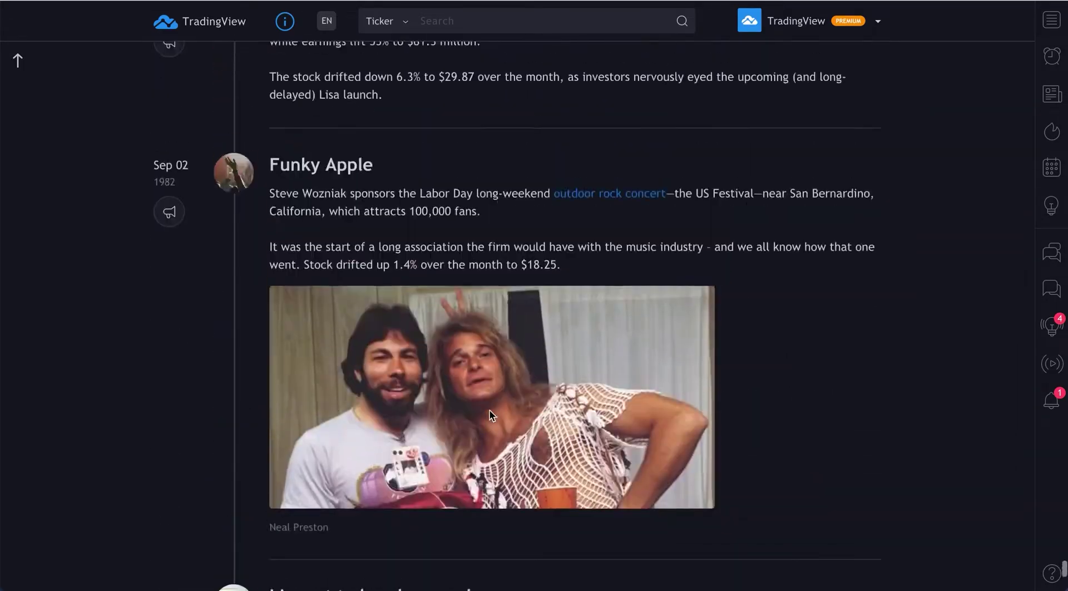
scroll(490, 409, "up", 6)
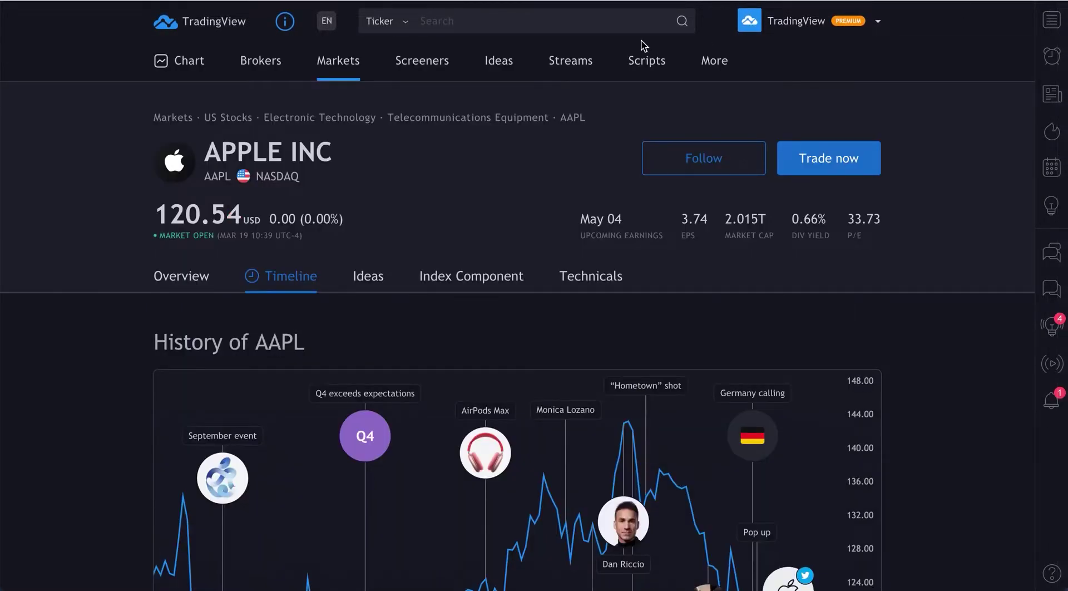
left_click(598, 32)
type("BTCUSD")
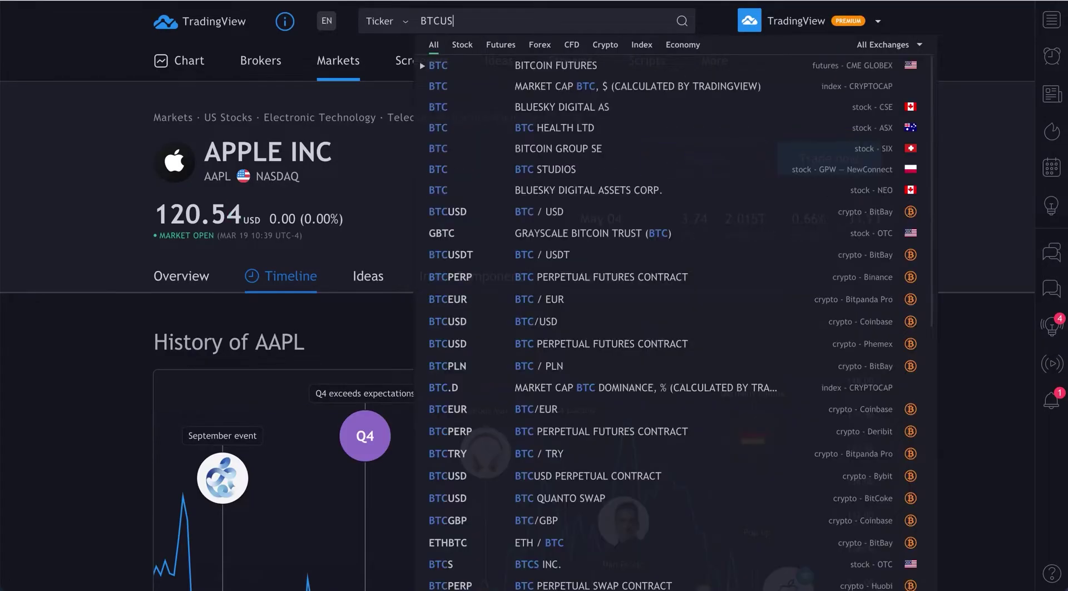
left_click(606, 66)
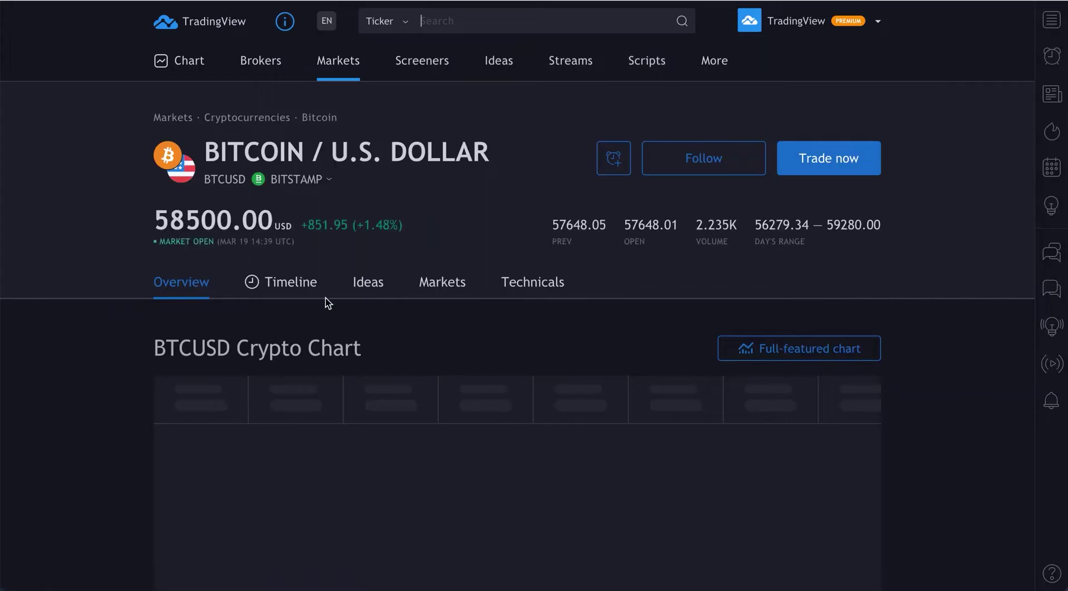
left_click(290, 295)
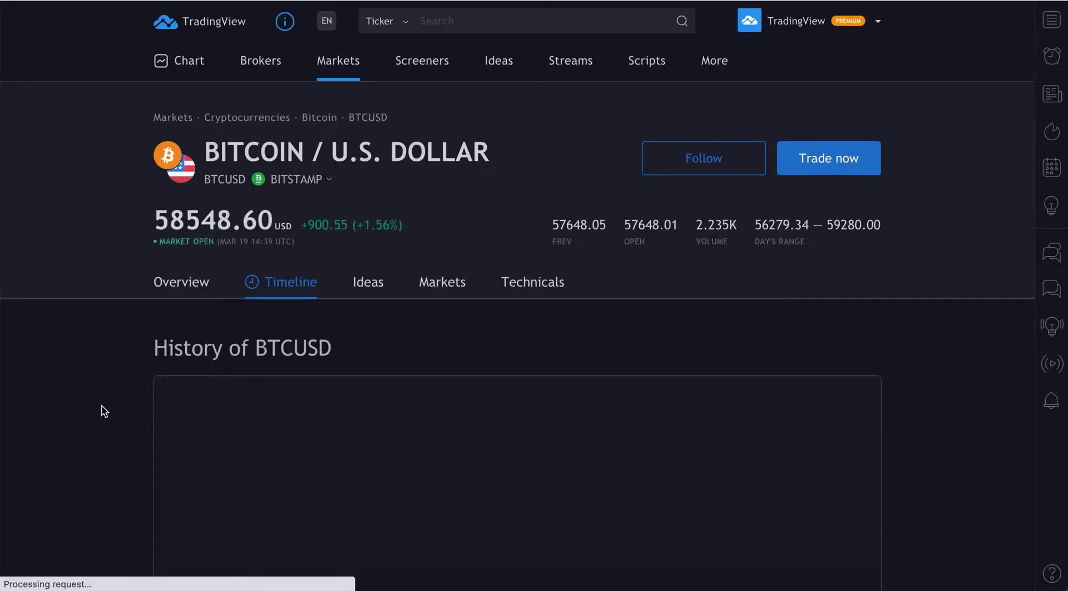
Step: Find the oldest BTCUSD Timeline entry, the January 2009 story "Bitcoin is born - but who's the father?", and read it
scroll(104, 412, "down", 20)
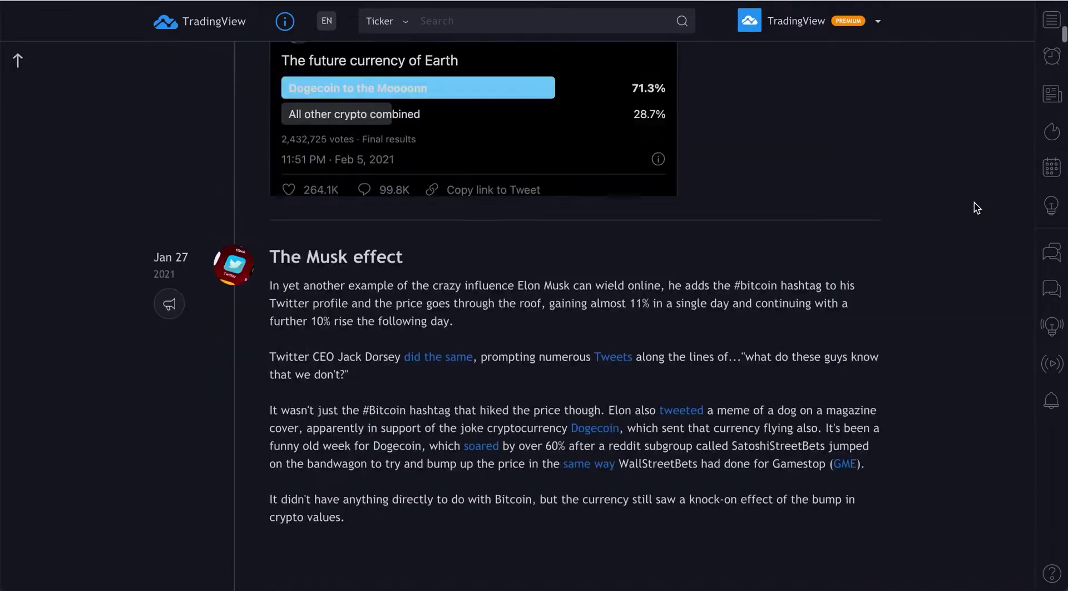
scroll(976, 208, "down", 10)
left_click(1064, 467)
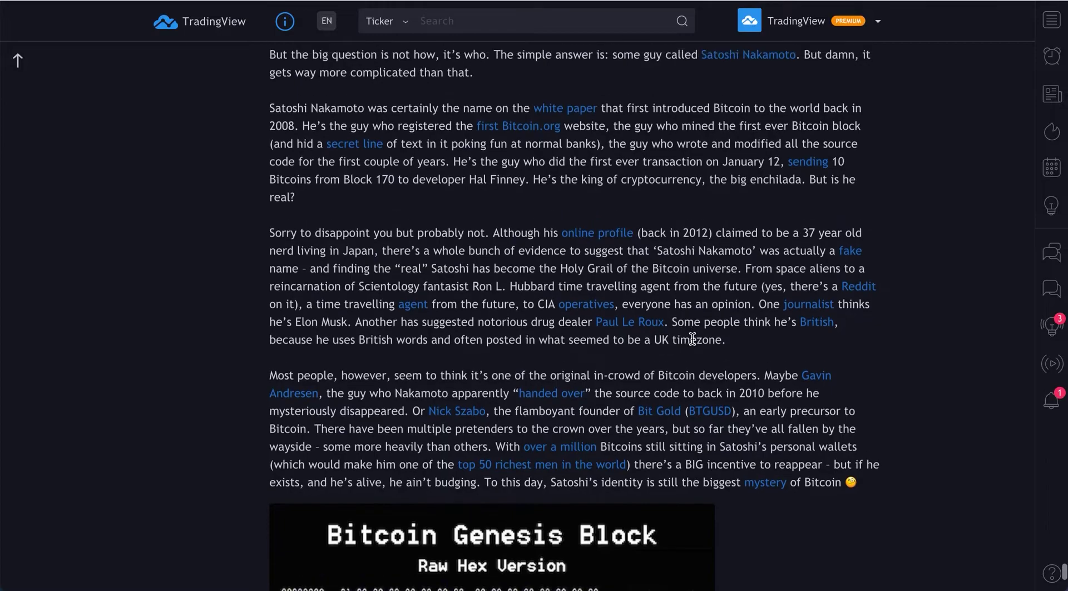
scroll(692, 339, "up", 5)
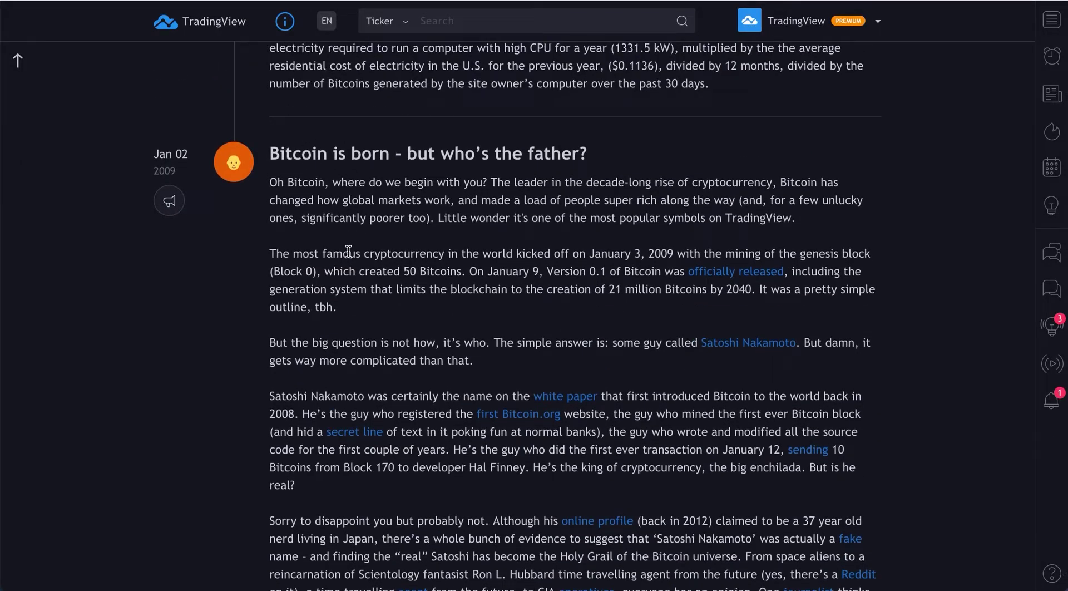
scroll(348, 252, "down", 2)
scroll(349, 251, "down", 2)
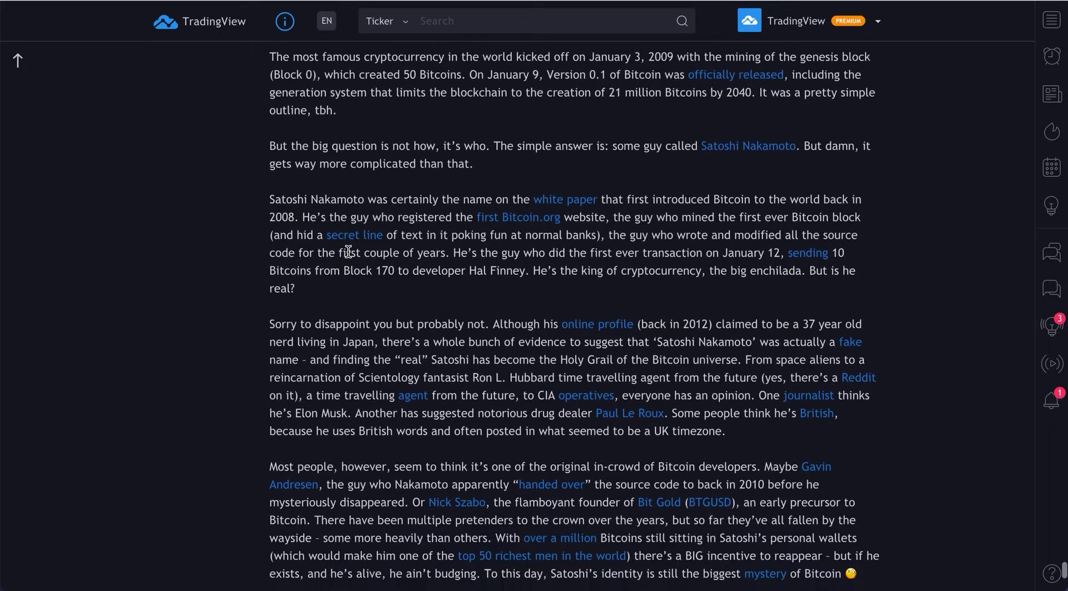
scroll(348, 251, "down", 2)
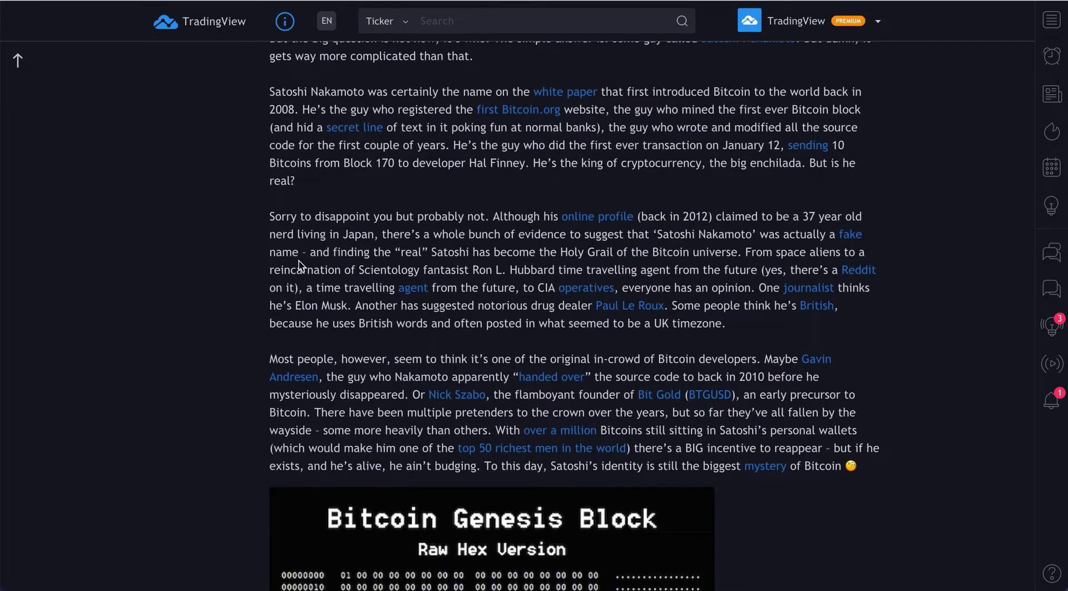
scroll(298, 265, "down", 2)
Step: Search for the TSLA ticker and open the Timeline of the Tesla Inc page
scroll(299, 263, "up", 20)
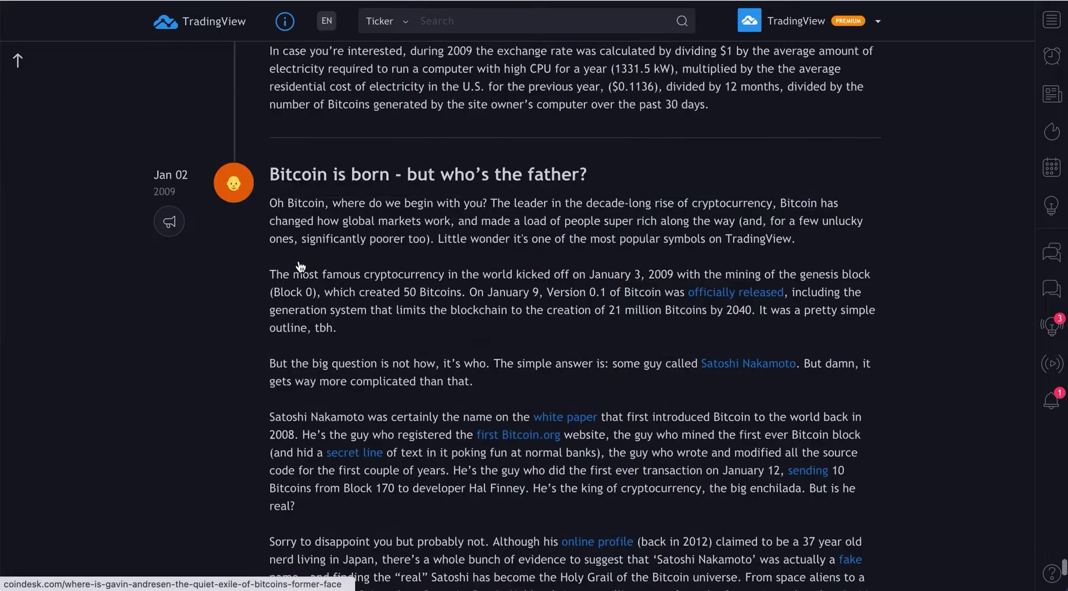
scroll(298, 260, "up", 12)
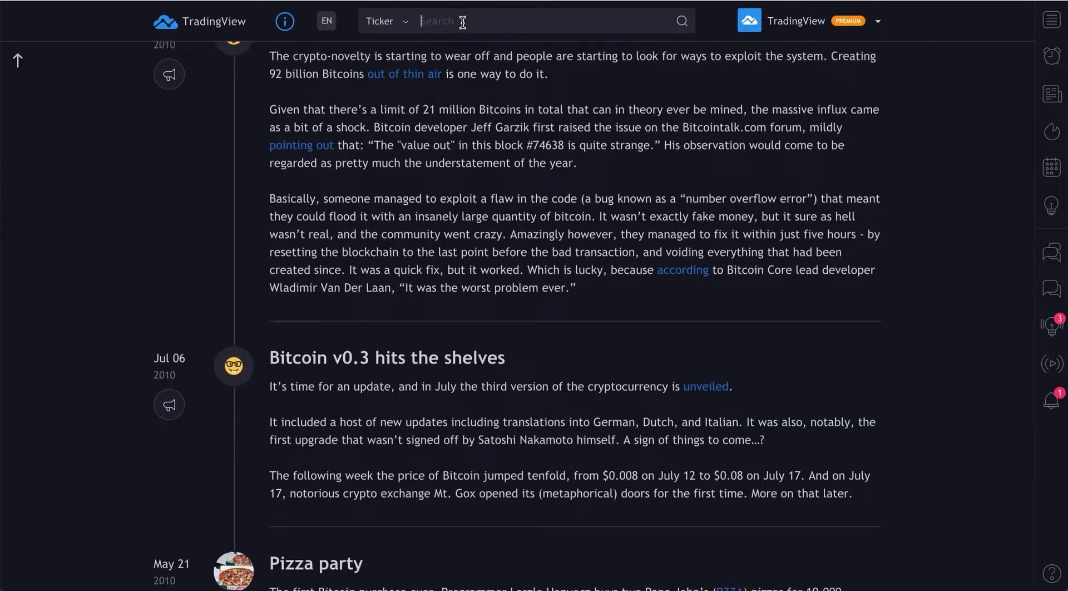
type("TSLA")
left_click(486, 68)
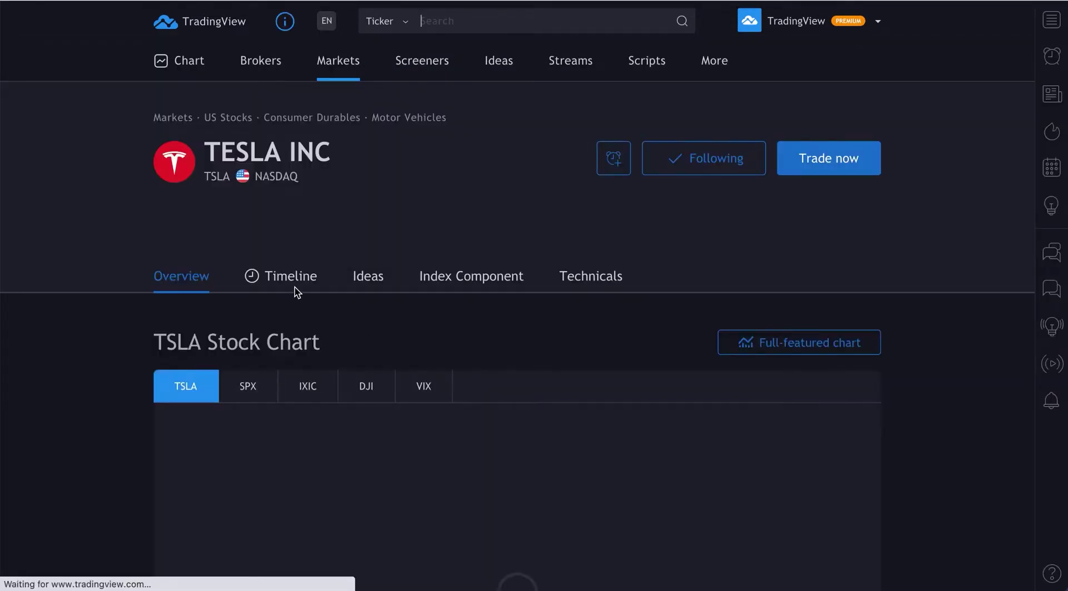
left_click(282, 281)
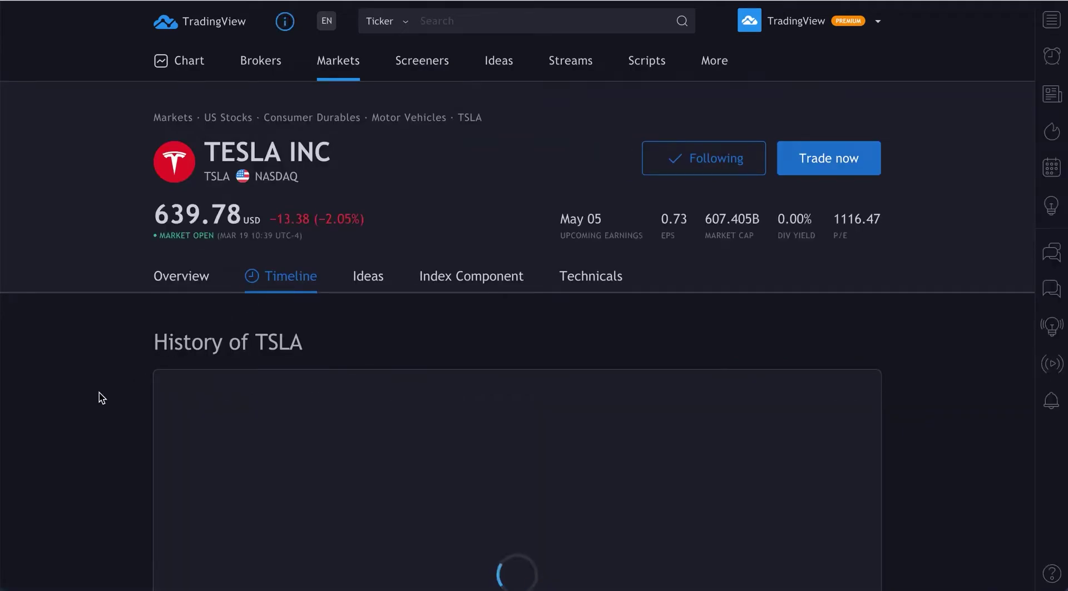
Step: Examine the events along the History of TSLA price chart, going back from March 2021 to early 2017
scroll(99, 392, "down", 4)
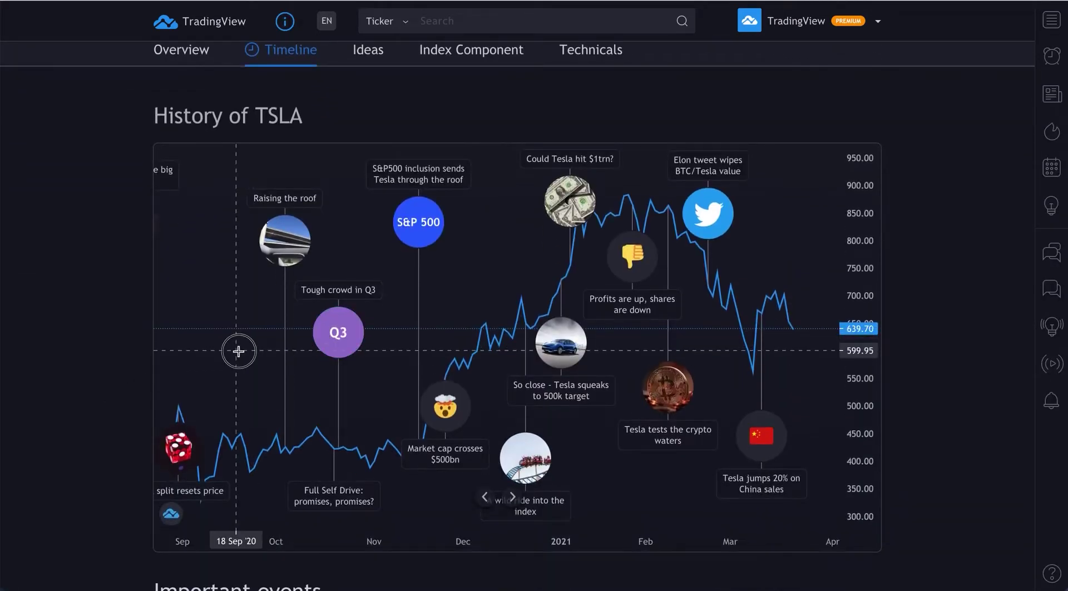
left_click_drag(238, 350, 525, 360)
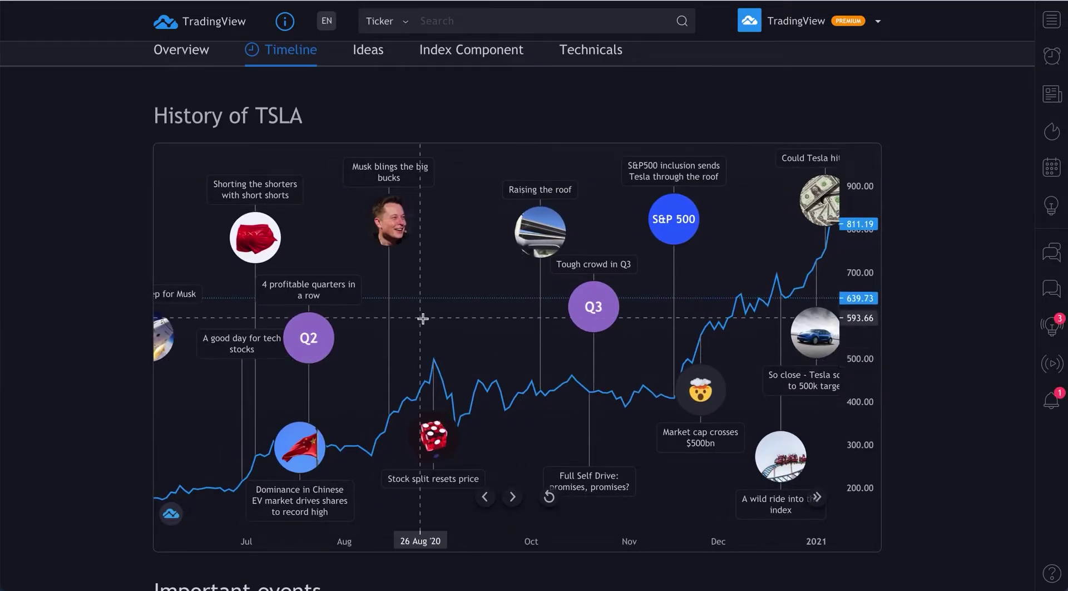
left_click_drag(422, 317, 656, 317)
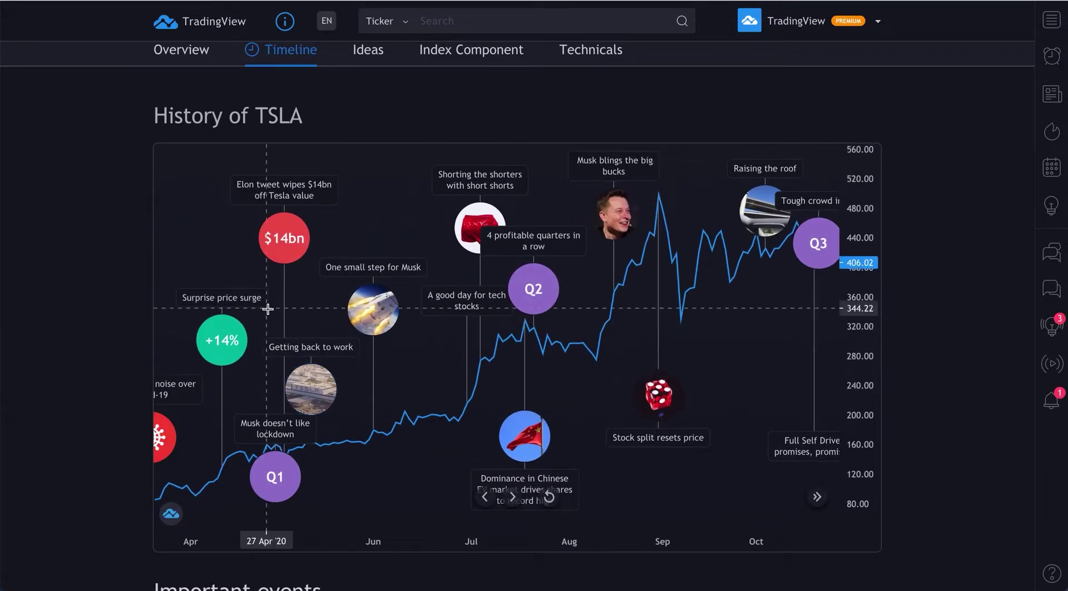
left_click_drag(212, 258, 497, 258)
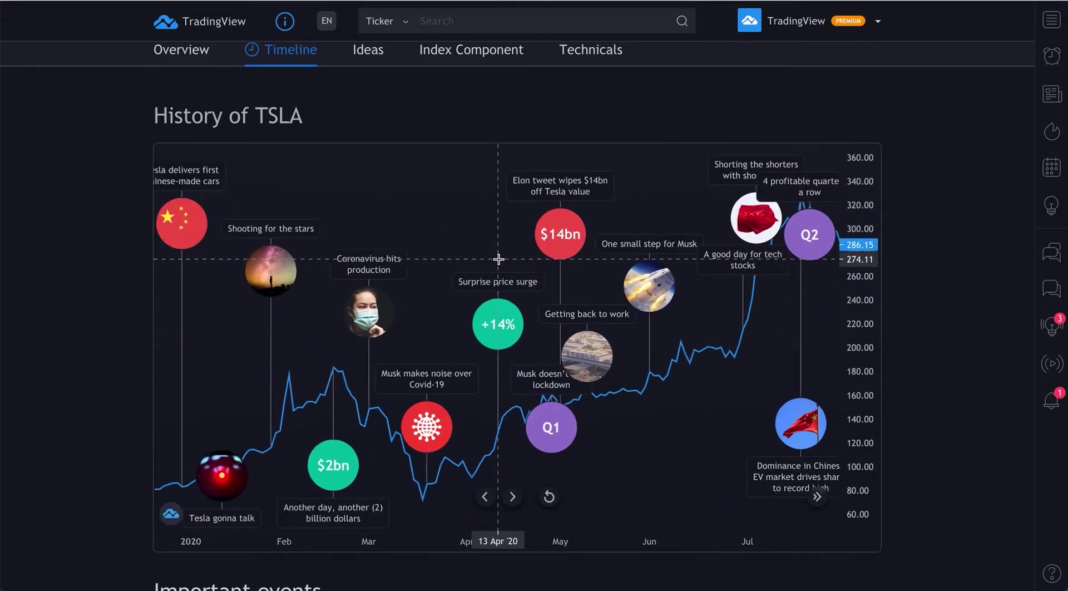
left_click_drag(230, 331, 478, 348)
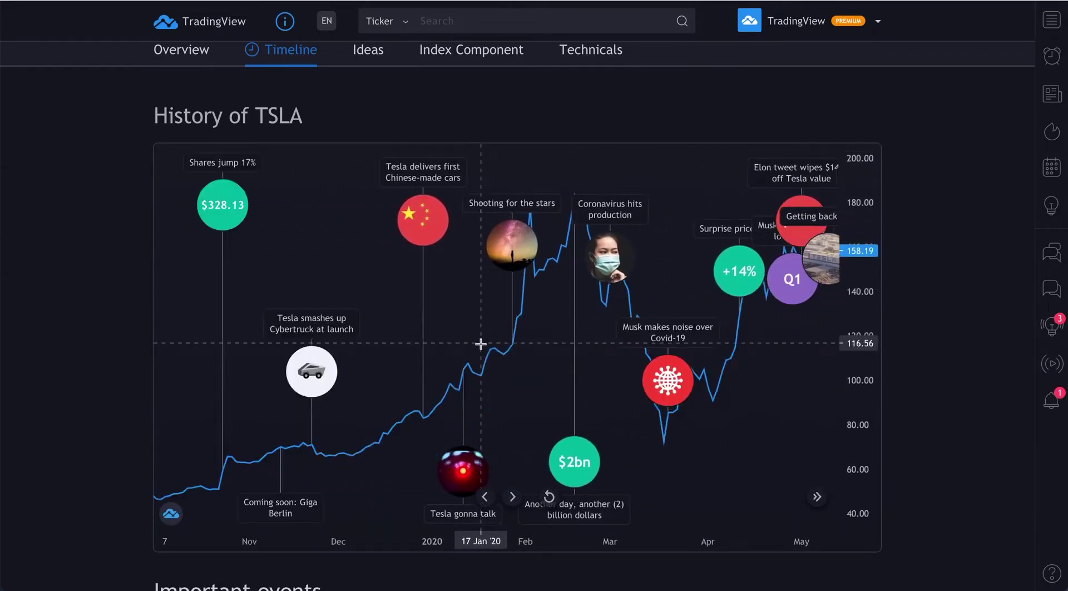
left_click_drag(284, 282, 489, 289)
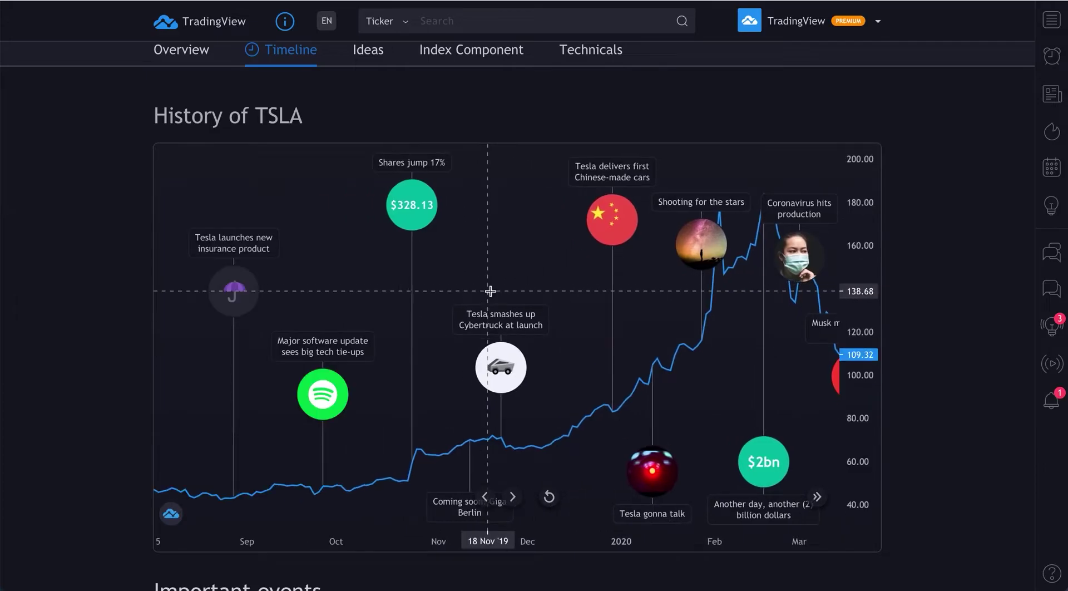
left_click_drag(335, 289, 581, 288)
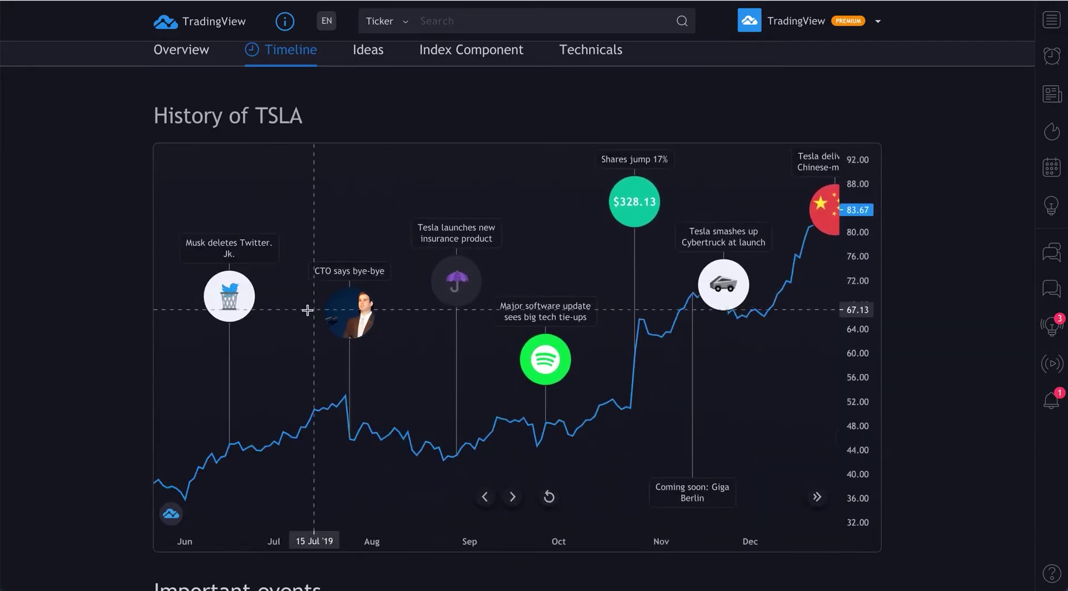
left_click_drag(303, 350, 579, 350)
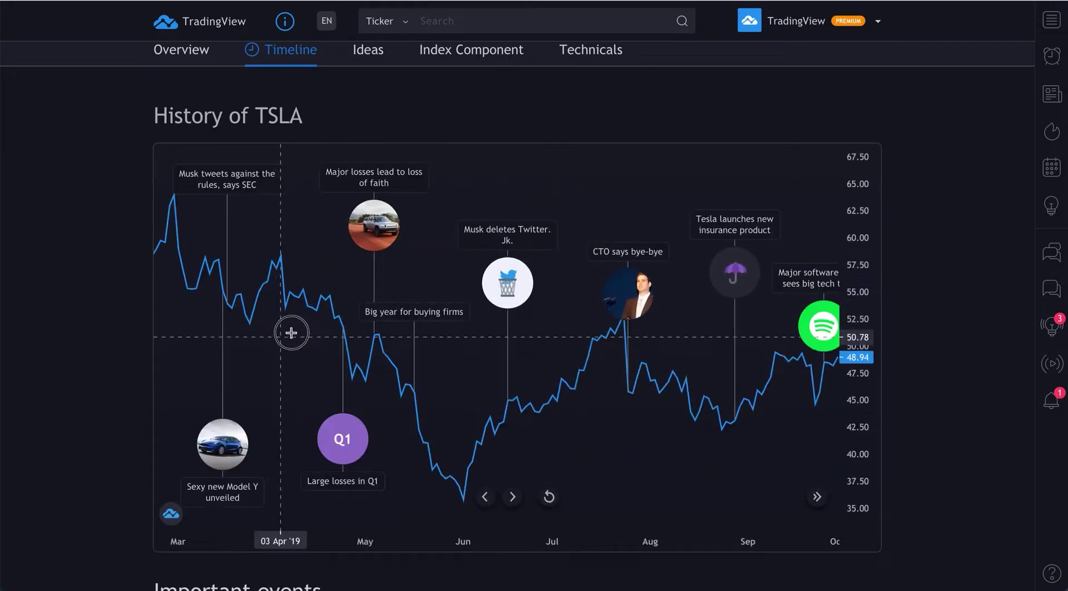
left_click_drag(289, 331, 592, 326)
left_click_drag(209, 345, 460, 355)
left_click_drag(273, 293, 519, 324)
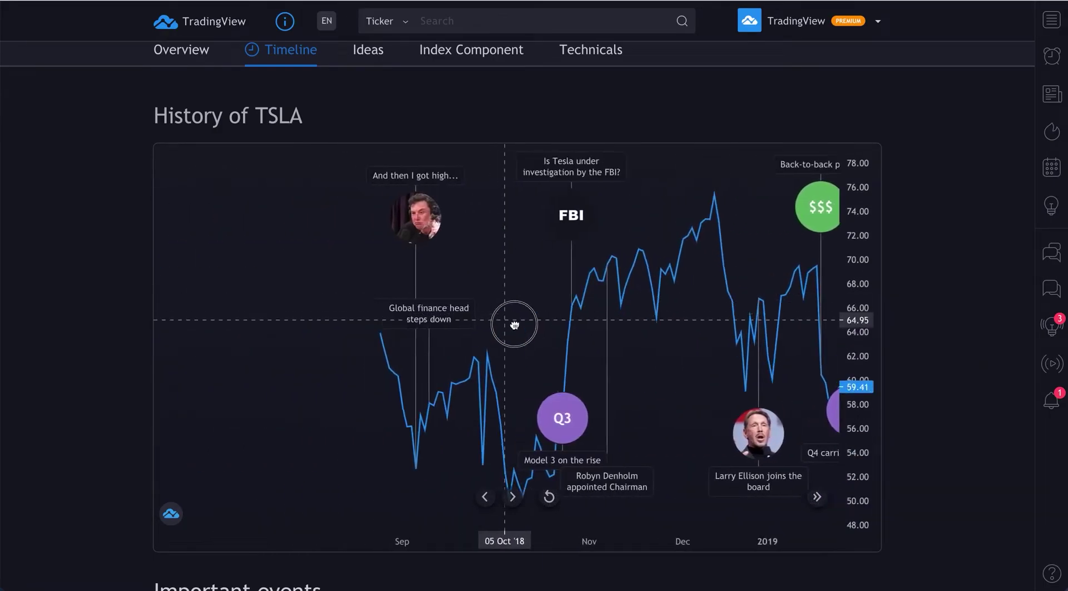
left_click_drag(221, 406, 467, 424)
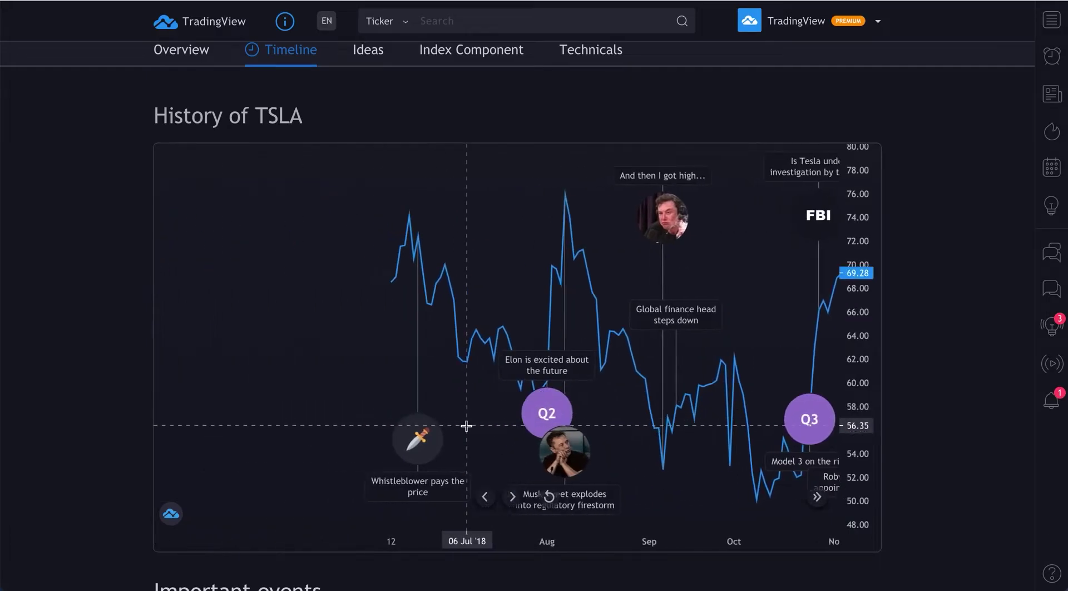
left_click_drag(432, 338, 623, 350)
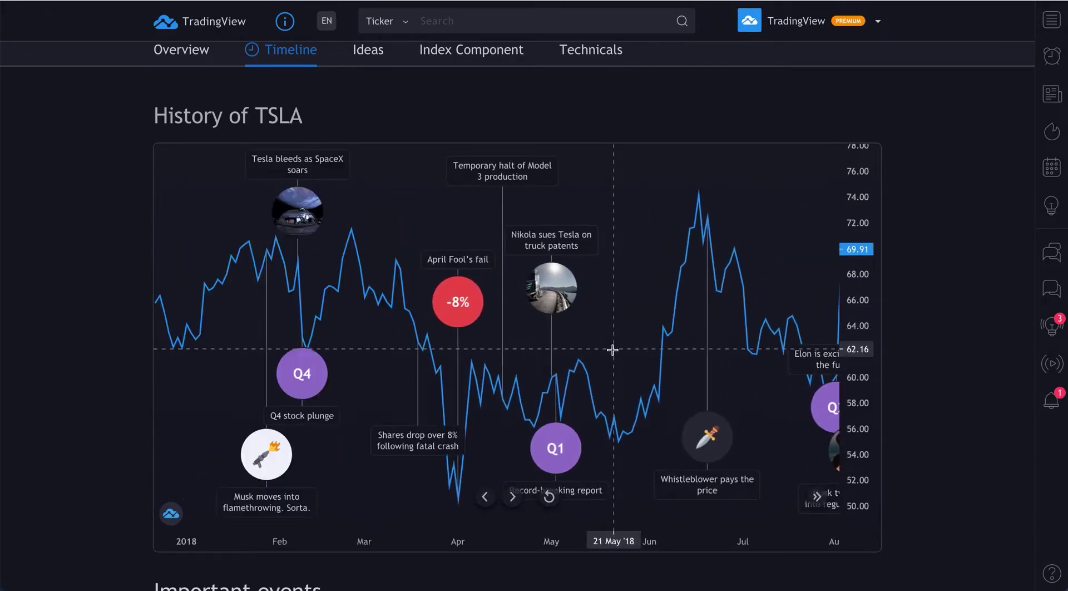
left_click_drag(217, 369, 432, 365)
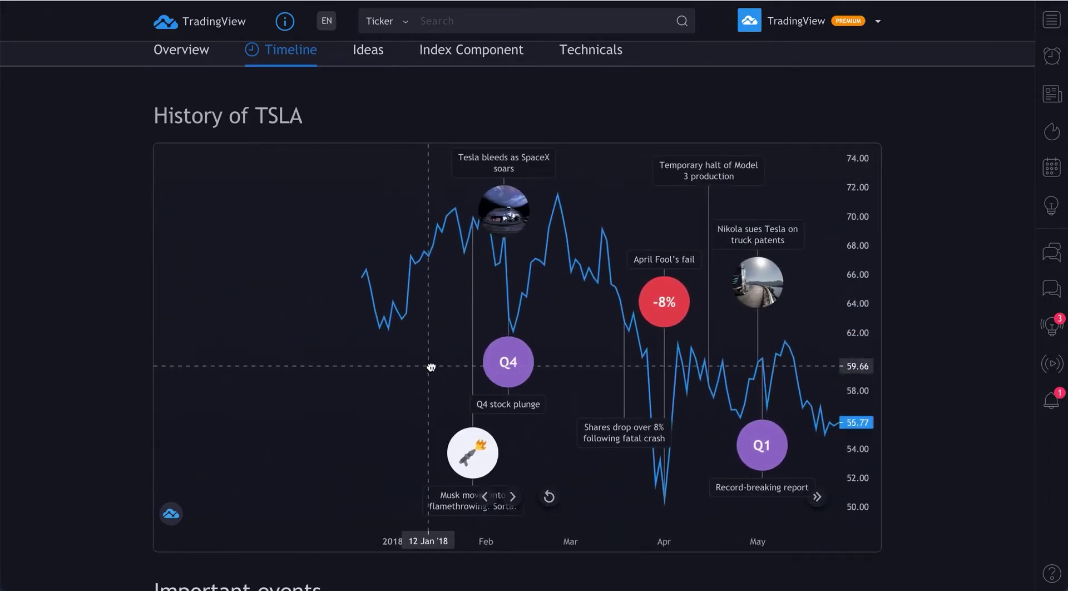
left_click_drag(288, 382, 434, 380)
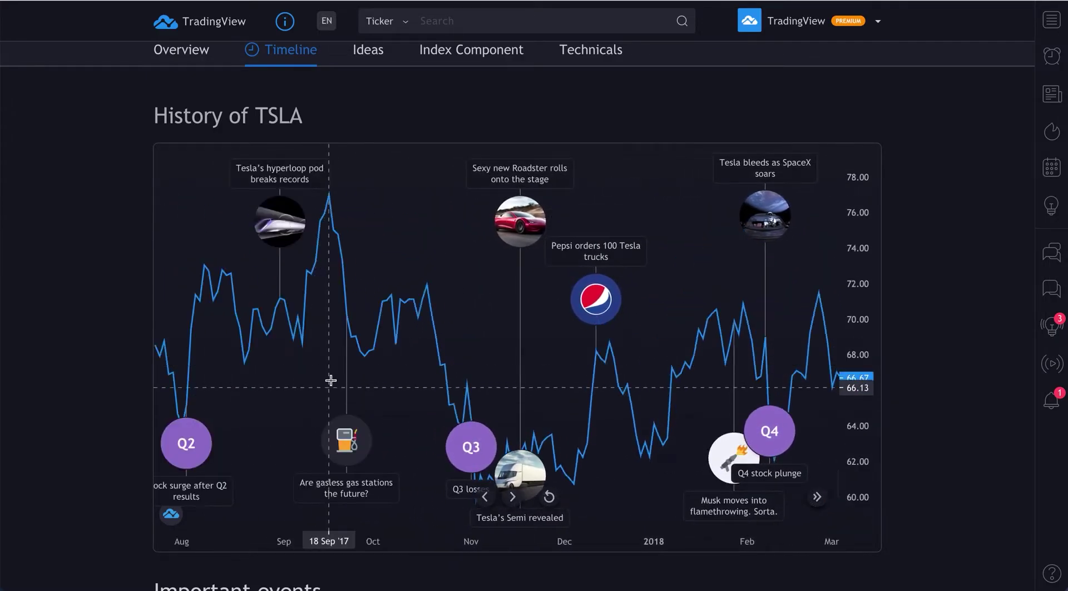
left_click_drag(267, 386, 458, 419)
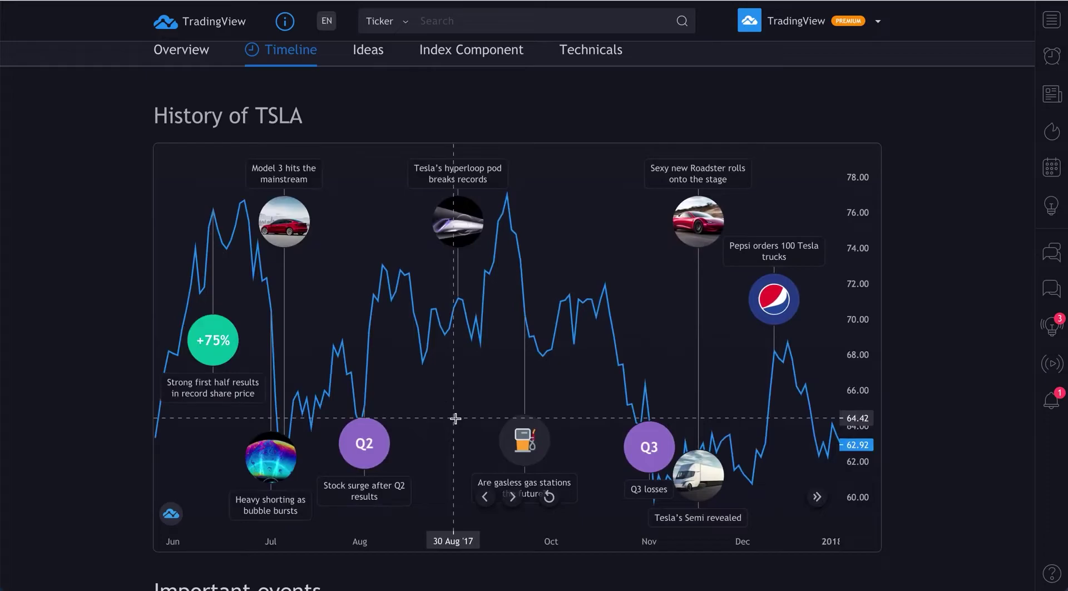
left_click_drag(202, 436, 477, 436)
left_click_drag(345, 425, 534, 453)
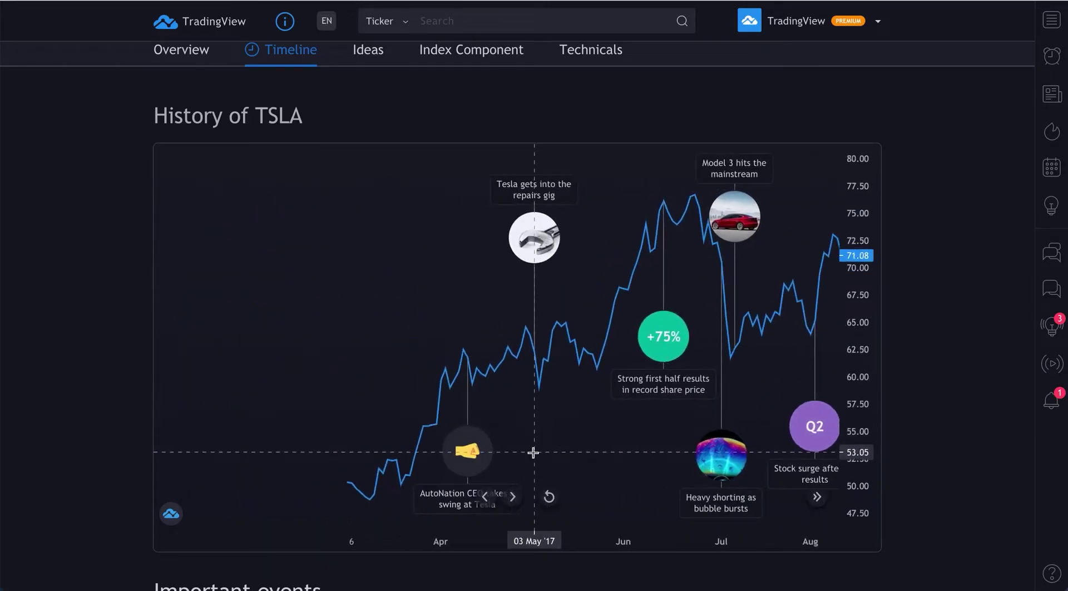
Step: Skim the Important events entries from "Tesla jumps 20% on China sales" to "So close - Tesla squeaks to 500k target" and return to the chart
scroll(533, 452, "down", 1)
scroll(533, 451, "down", 10)
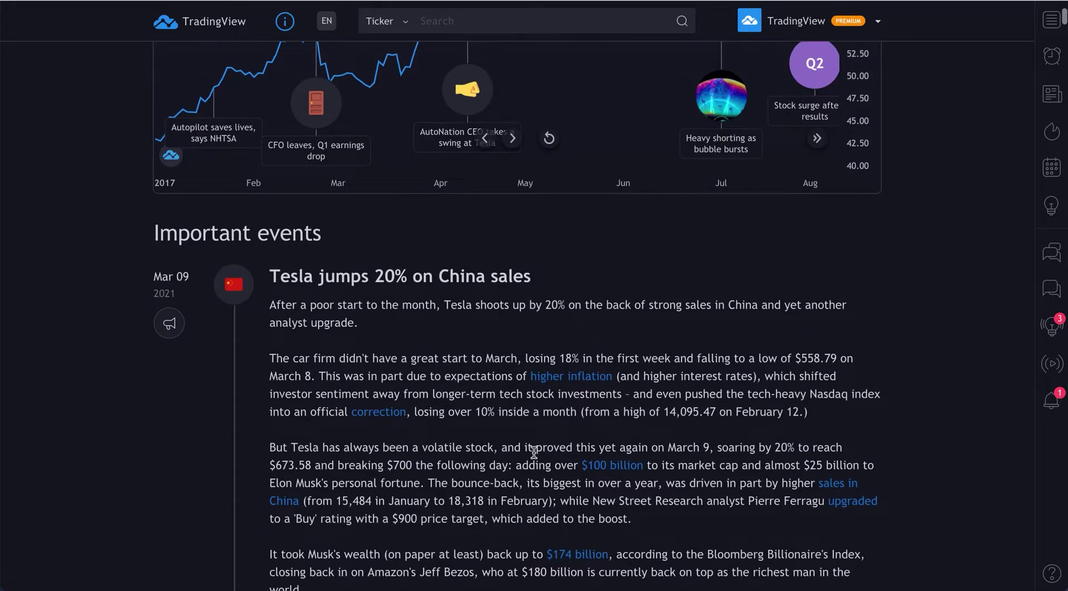
scroll(534, 452, "down", 13)
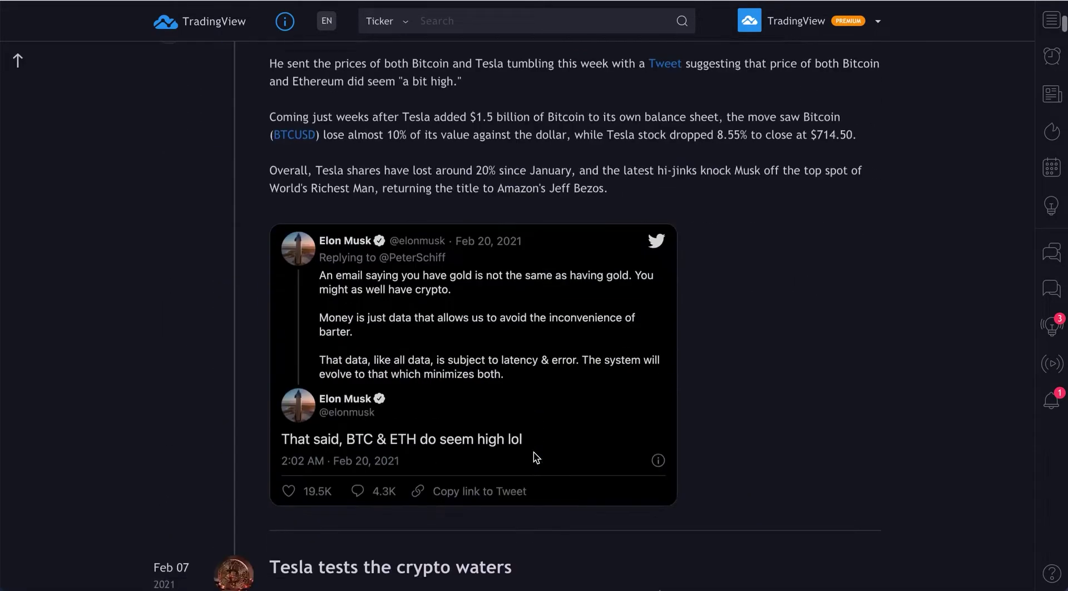
scroll(533, 452, "down", 15)
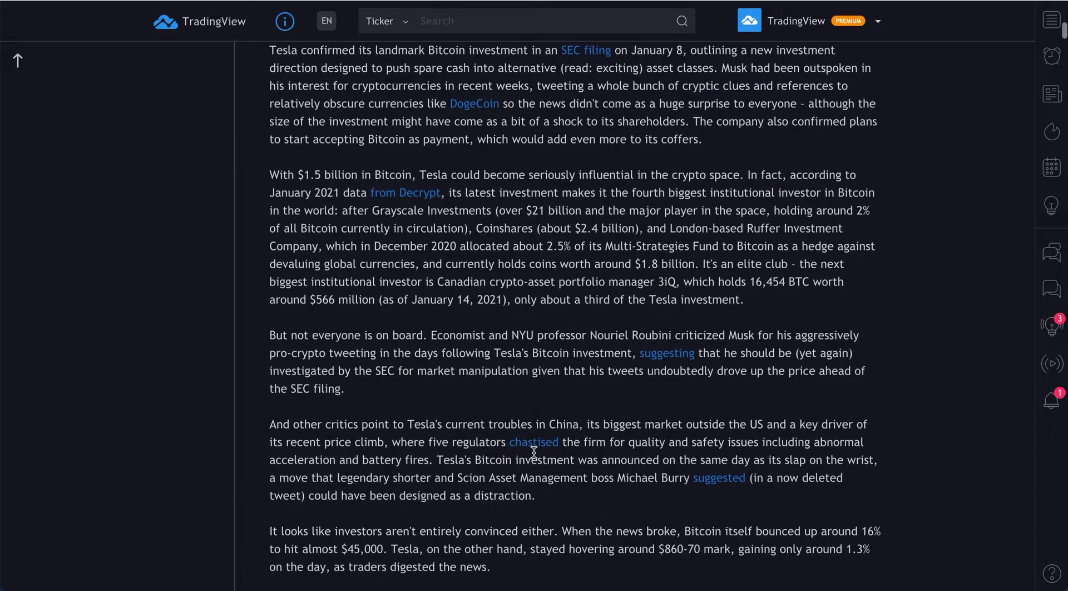
scroll(533, 452, "down", 15)
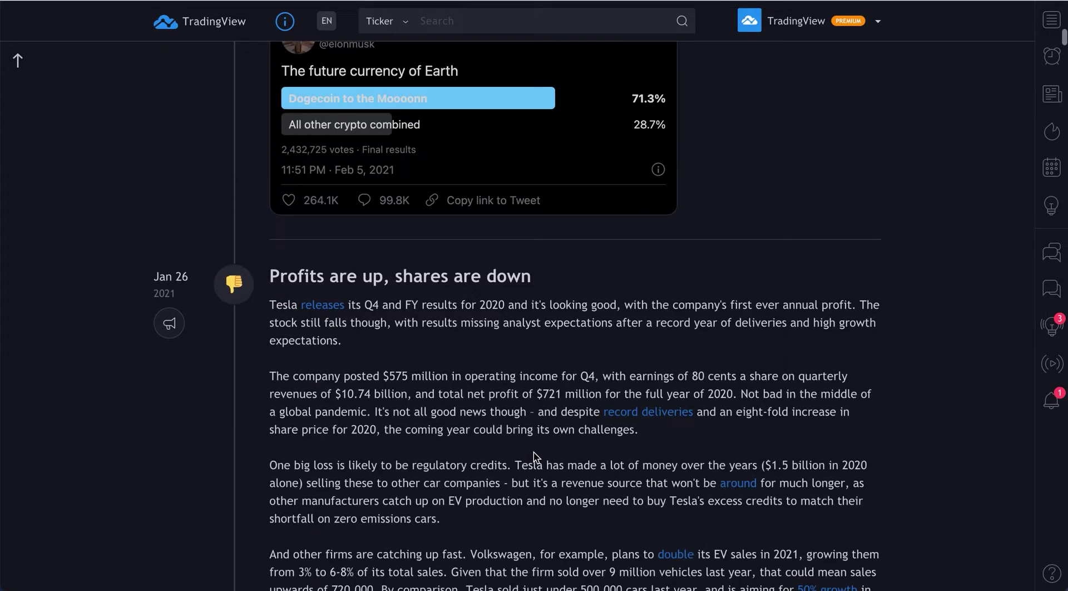
scroll(532, 452, "down", 15)
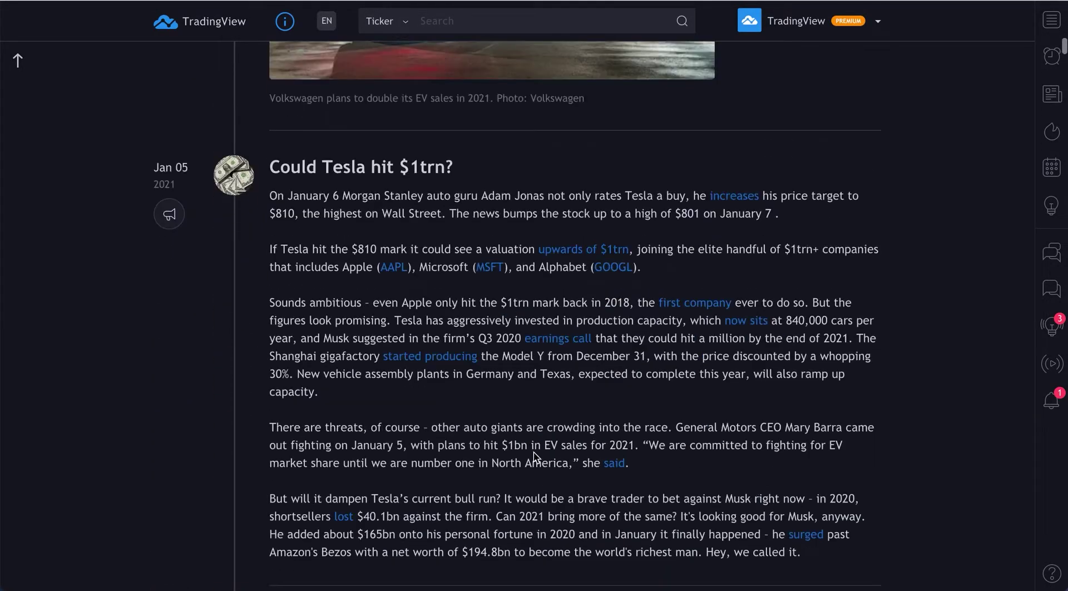
scroll(533, 452, "up", 20)
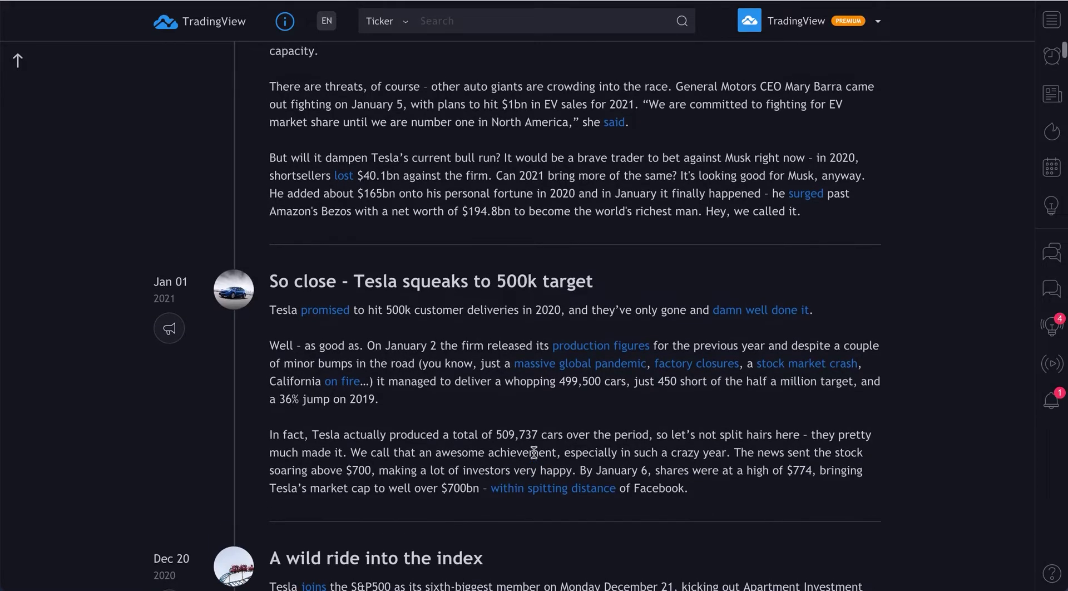
scroll(533, 453, "down", 1)
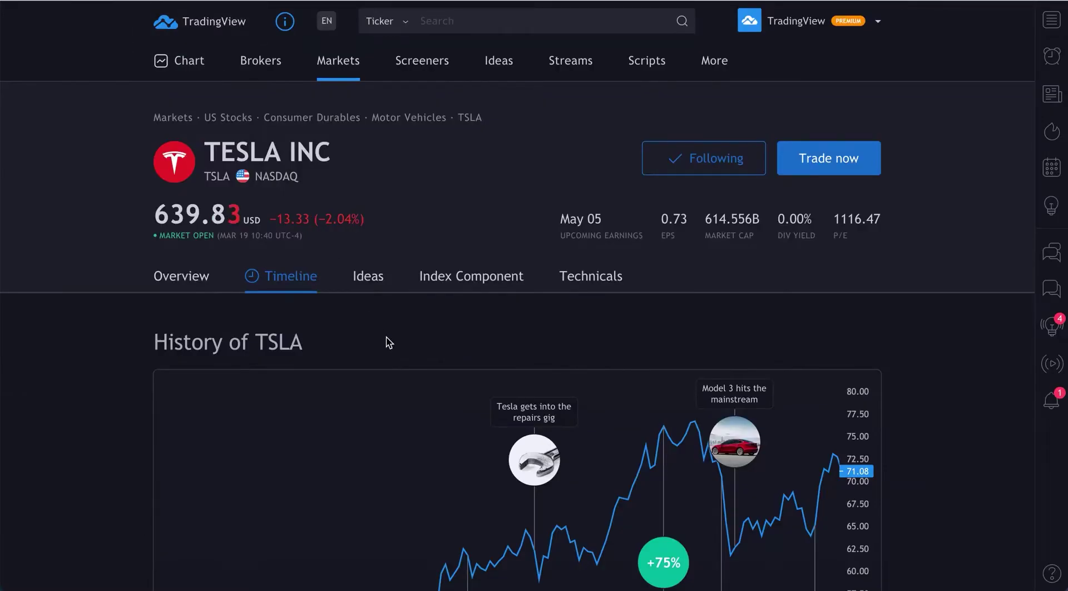
scroll(389, 343, "down", 5)
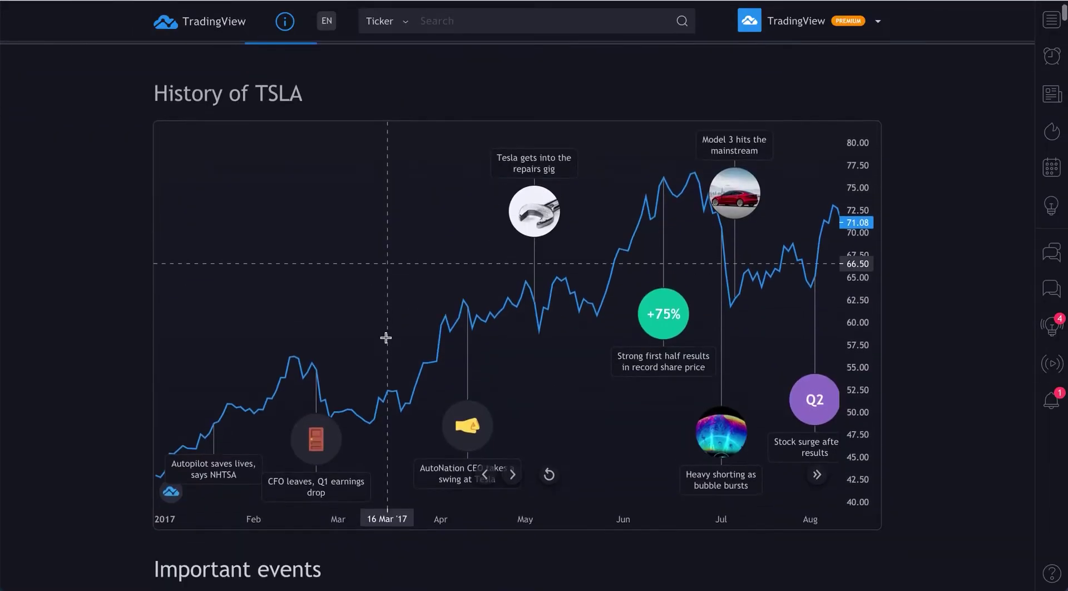
scroll(386, 337, "up", 2)
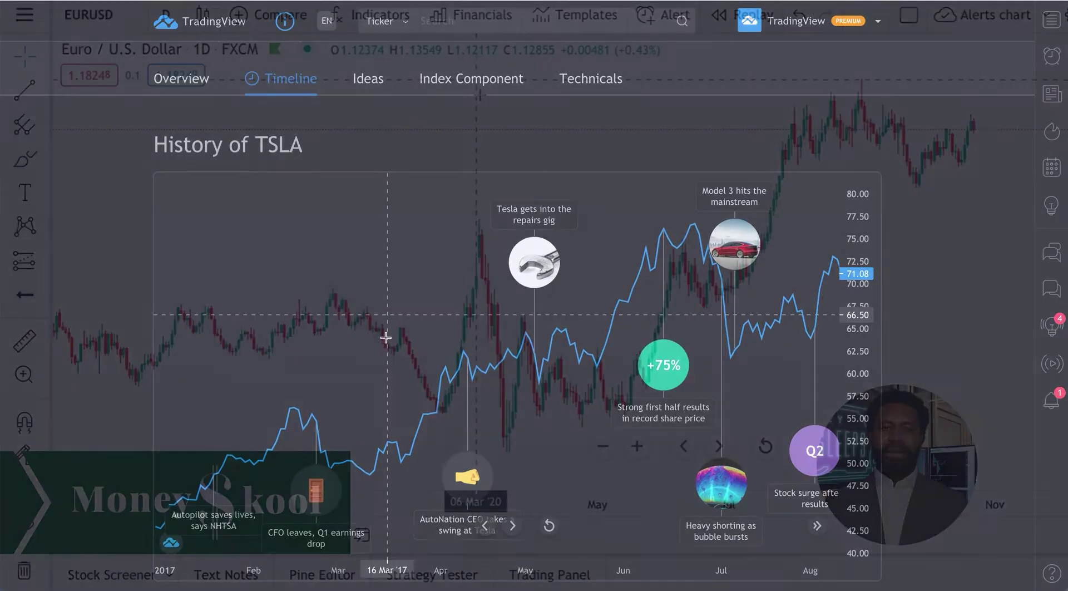